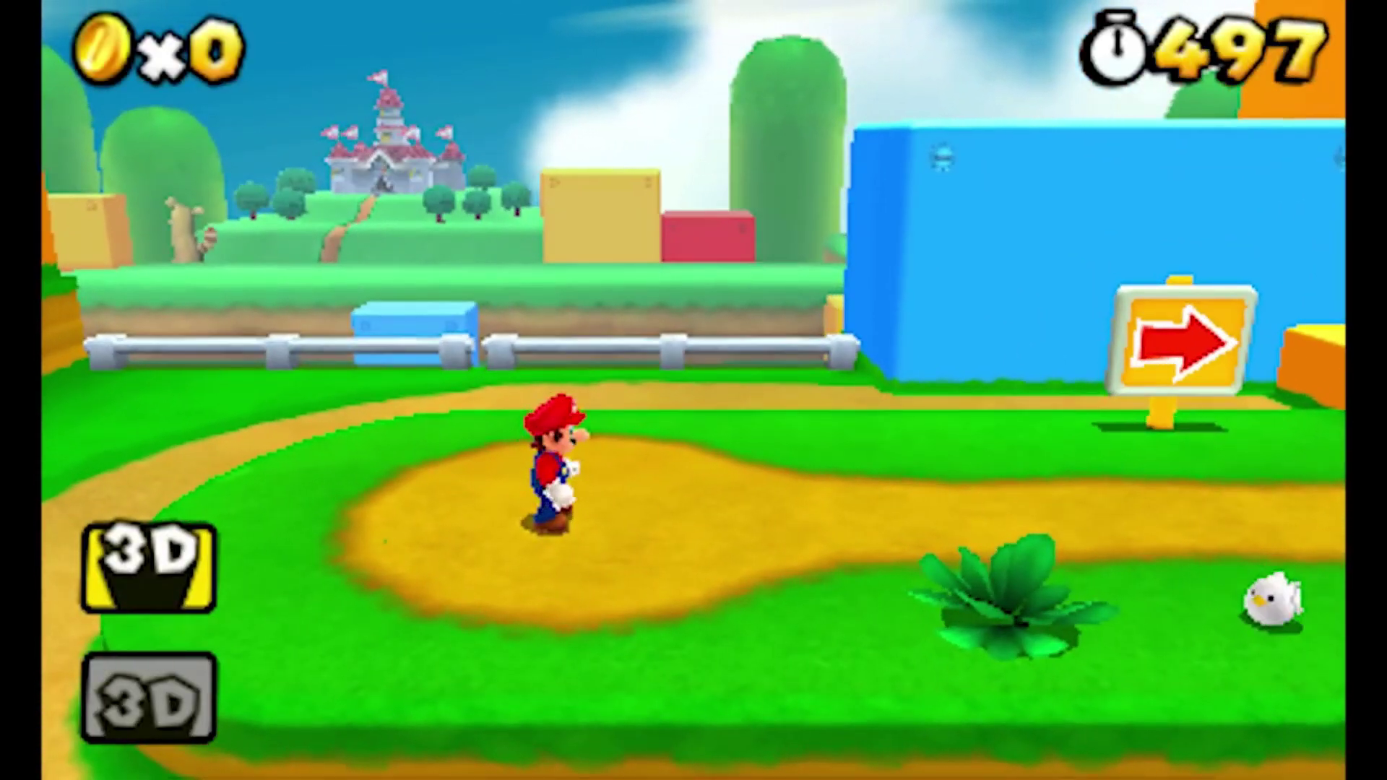
# Run and jump Mario along the dirt path, onto the blue block, down to the yellow ramp
pyautogui.press('Left')
pyautogui.press('a')
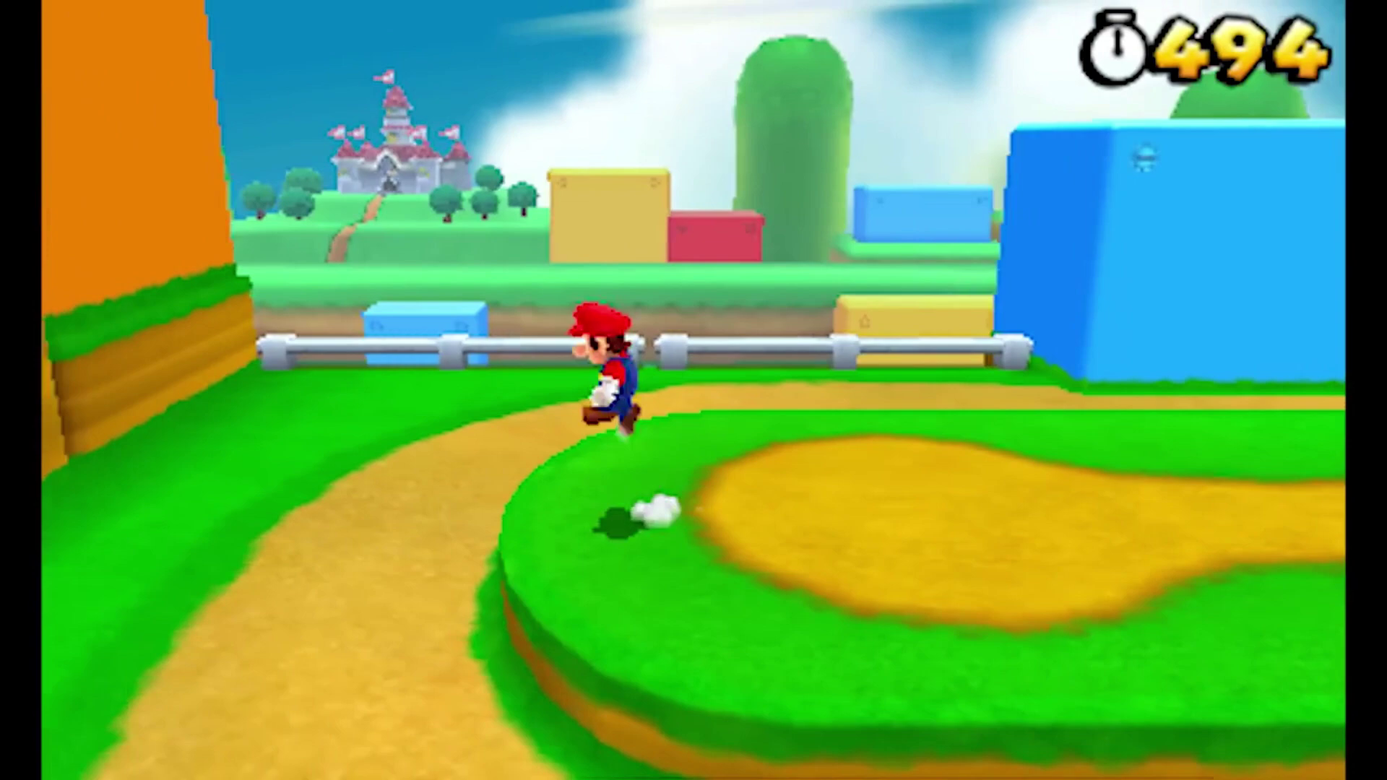
pyautogui.press('Down')
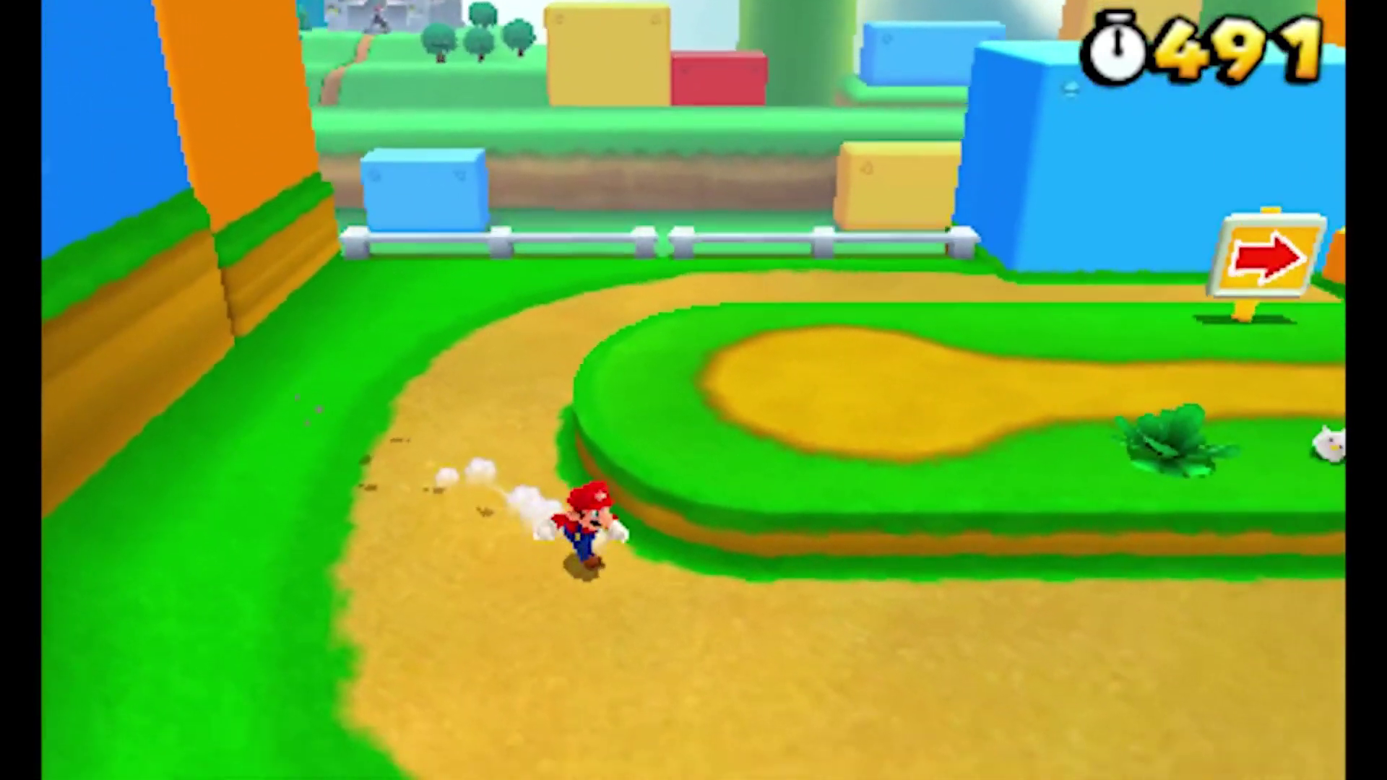
pyautogui.press('Right')
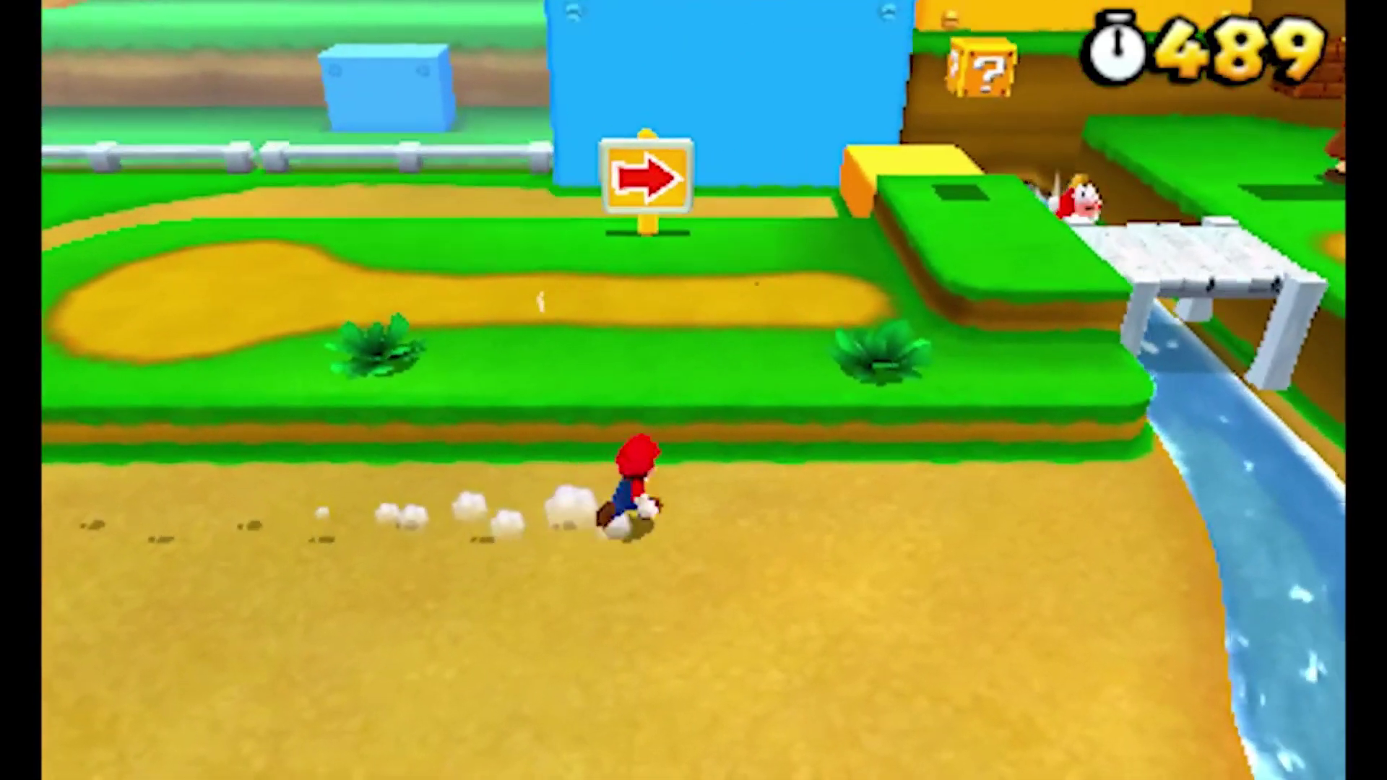
pyautogui.press('Up')
pyautogui.press('a')
pyautogui.press('a')
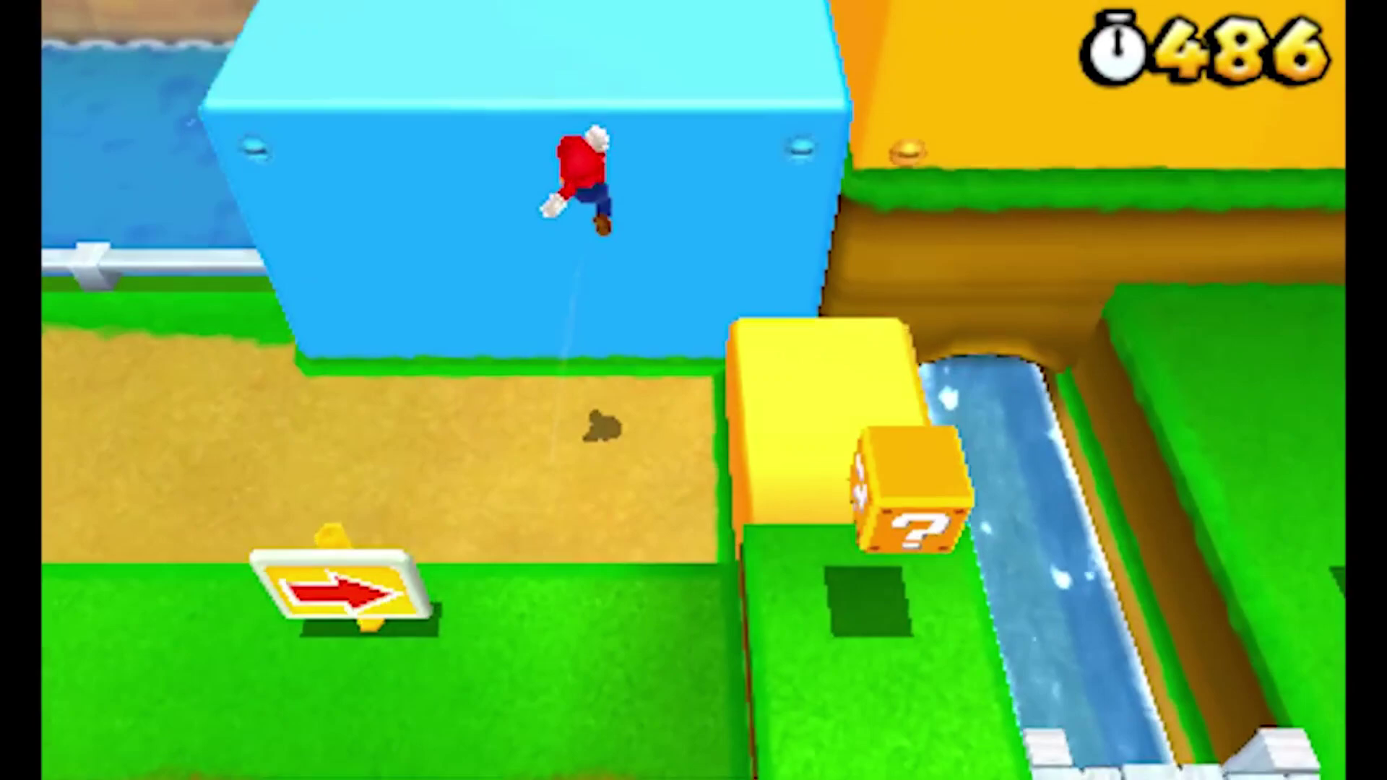
pyautogui.press('Right')
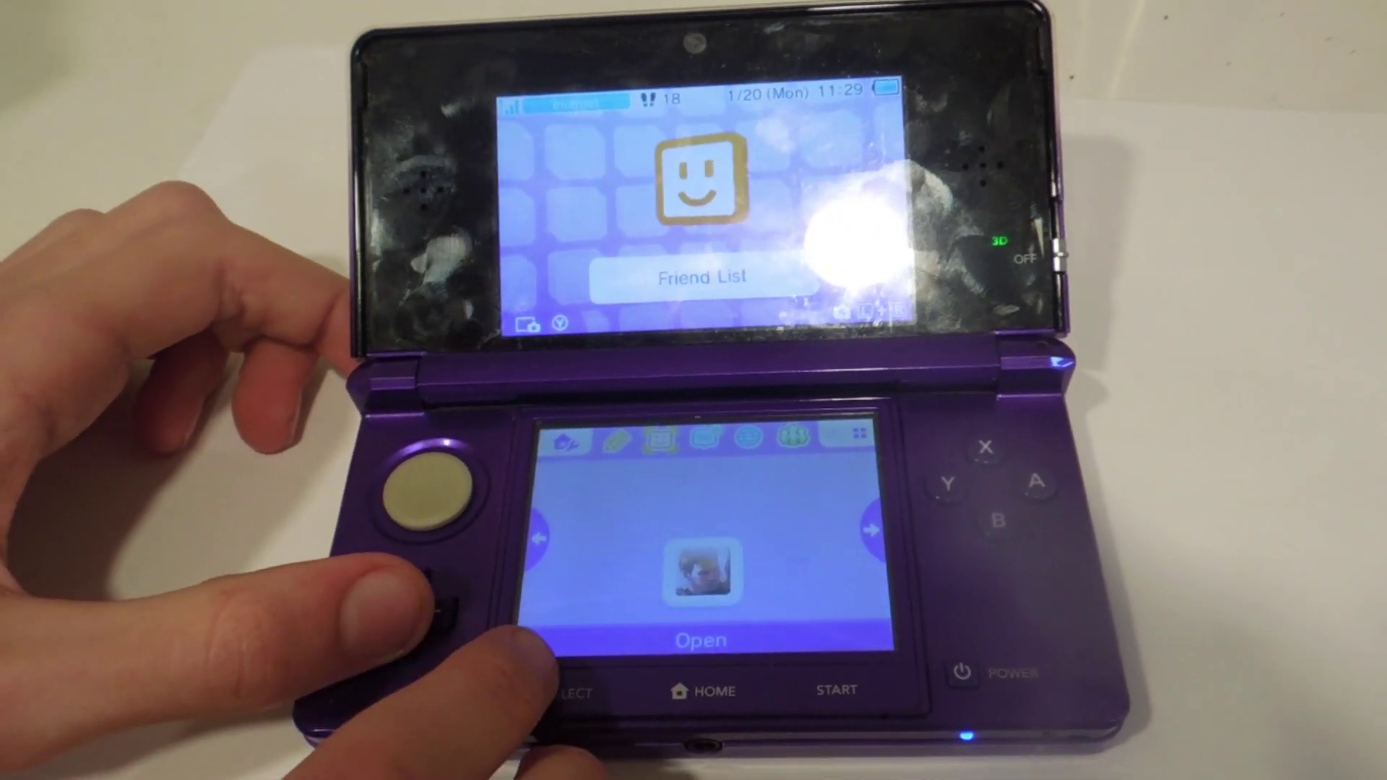
# Move down the Rosalina menu to the Power off / reboot option
pyautogui.press('Down')
pyautogui.press('Down')
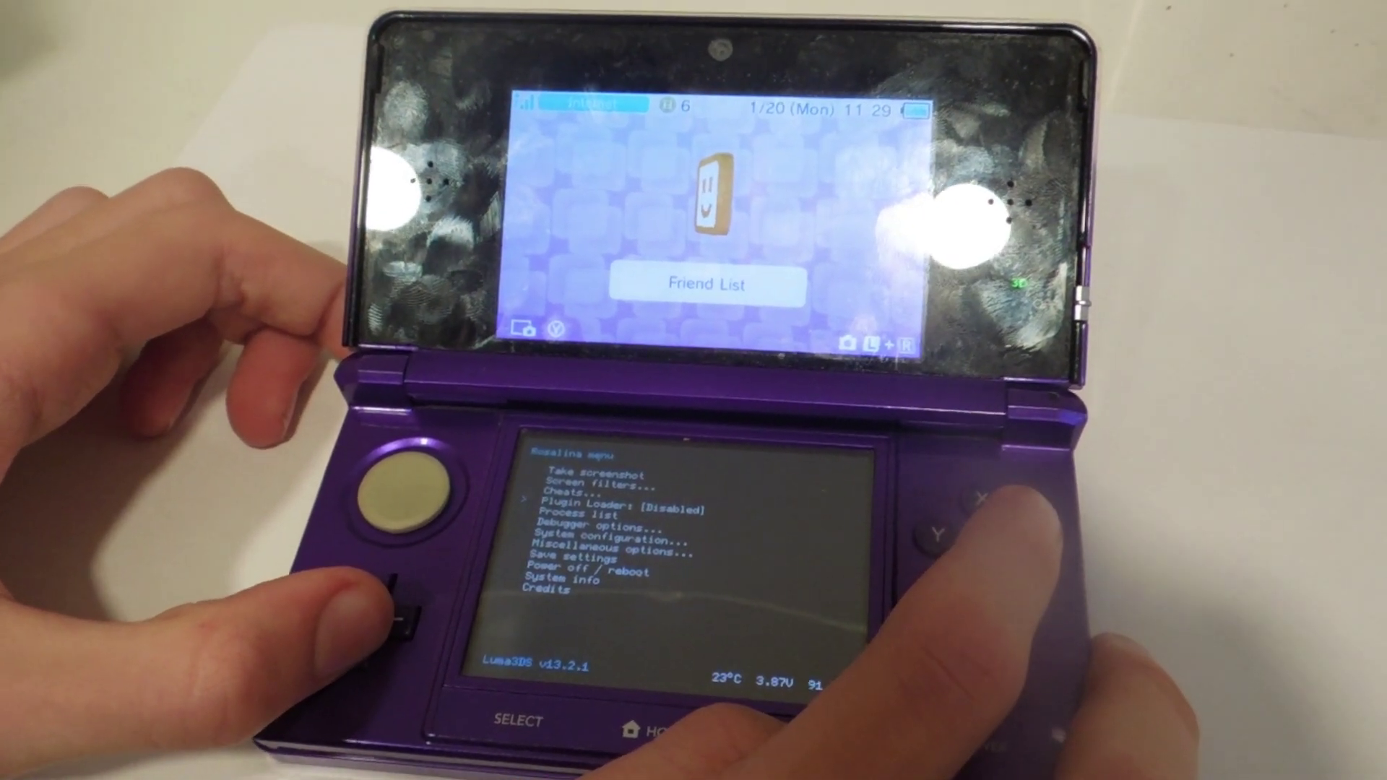
pyautogui.press('Down')
pyautogui.press('Down')
pyautogui.press('Down')
pyautogui.press('Down')
pyautogui.press('Down')
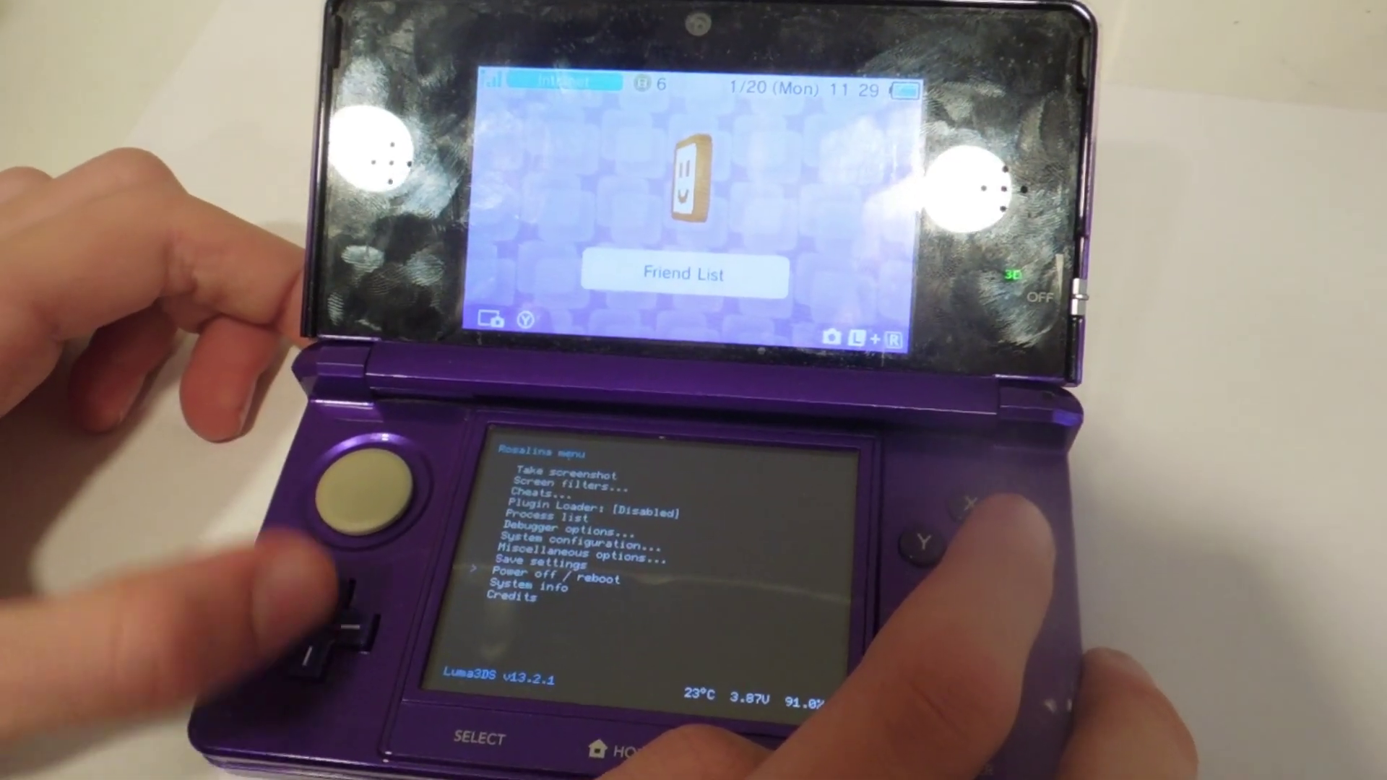
pyautogui.press('Down')
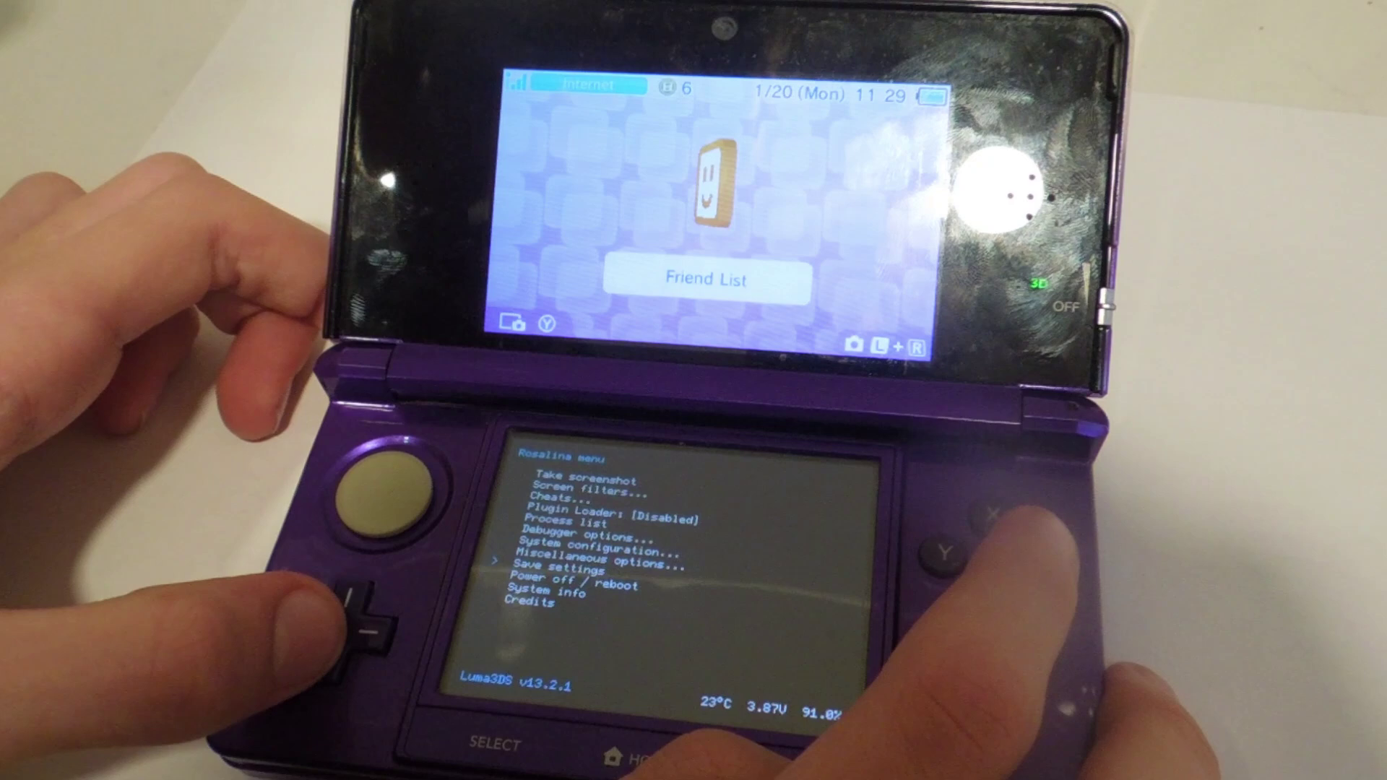
pyautogui.press('Down')
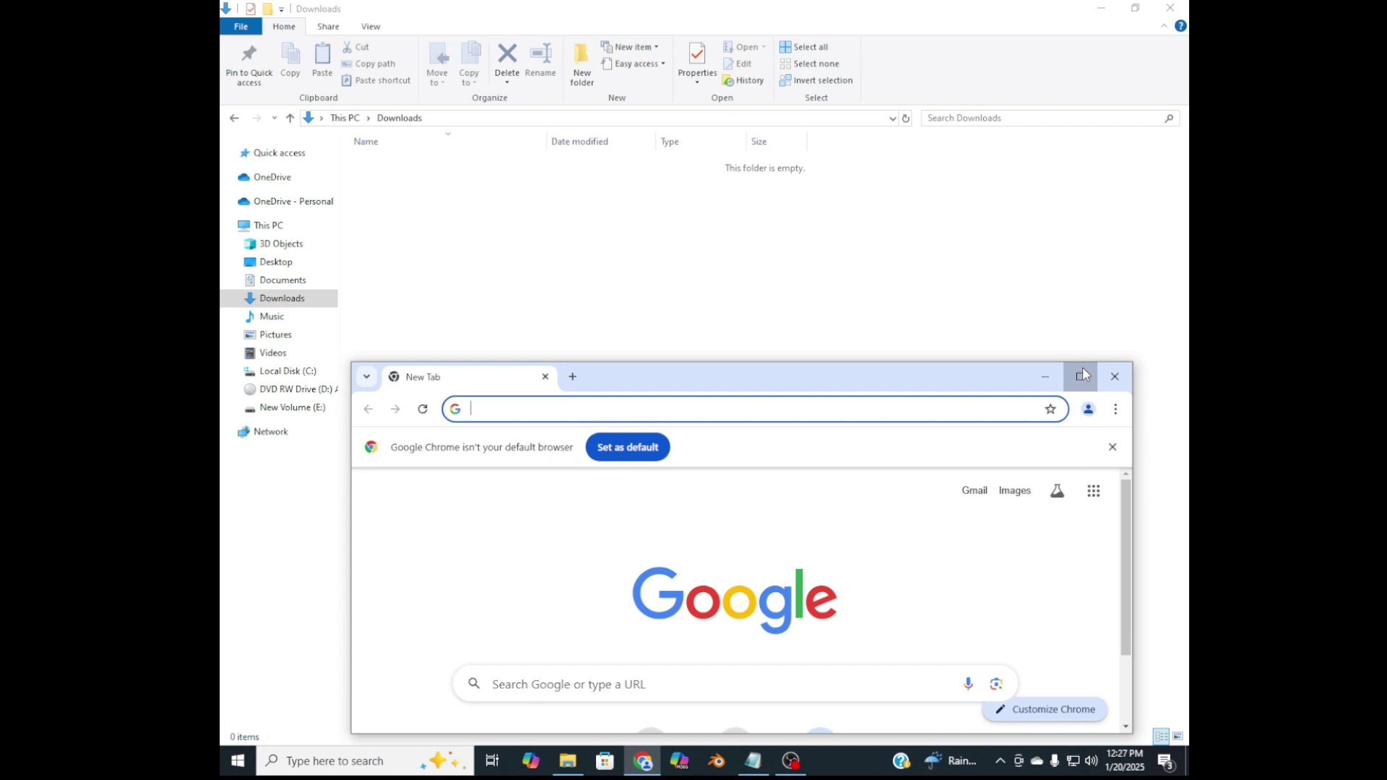
# Maximize Chrome, bring up the 3ds Notepad notes, and select the forum thread URL
pyautogui.click(1082, 375)
pyautogui.moveTo(759, 771)
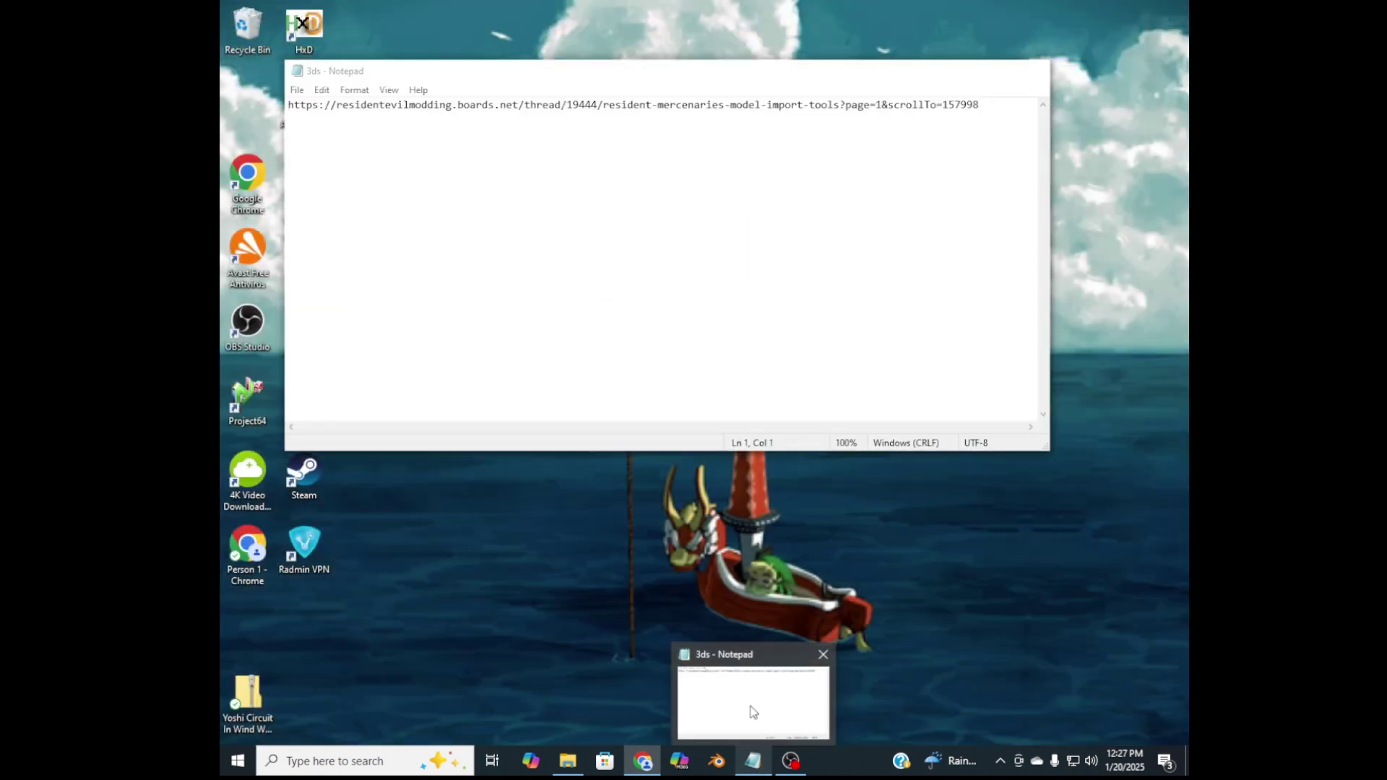
pyautogui.click(749, 712)
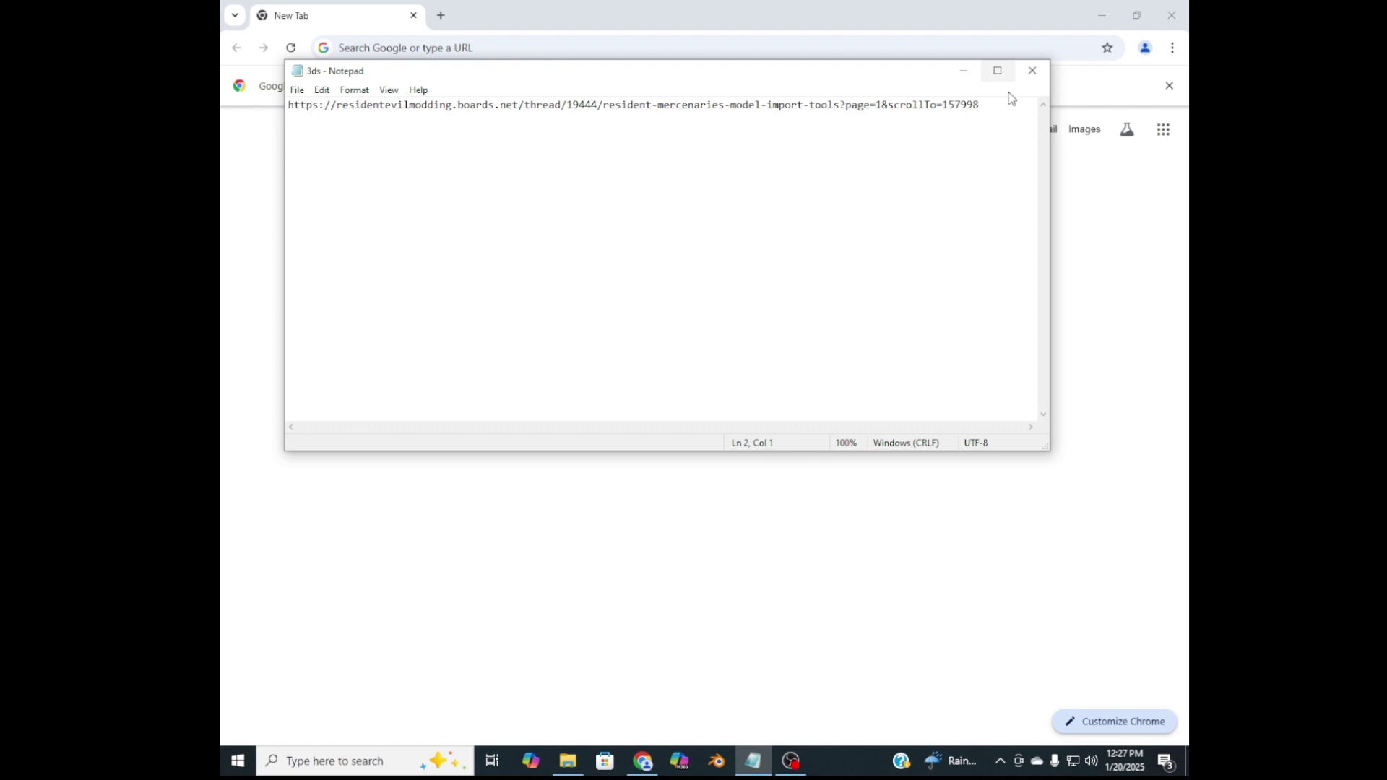
pyautogui.moveTo(437, 117); pyautogui.dragTo(302, 108)
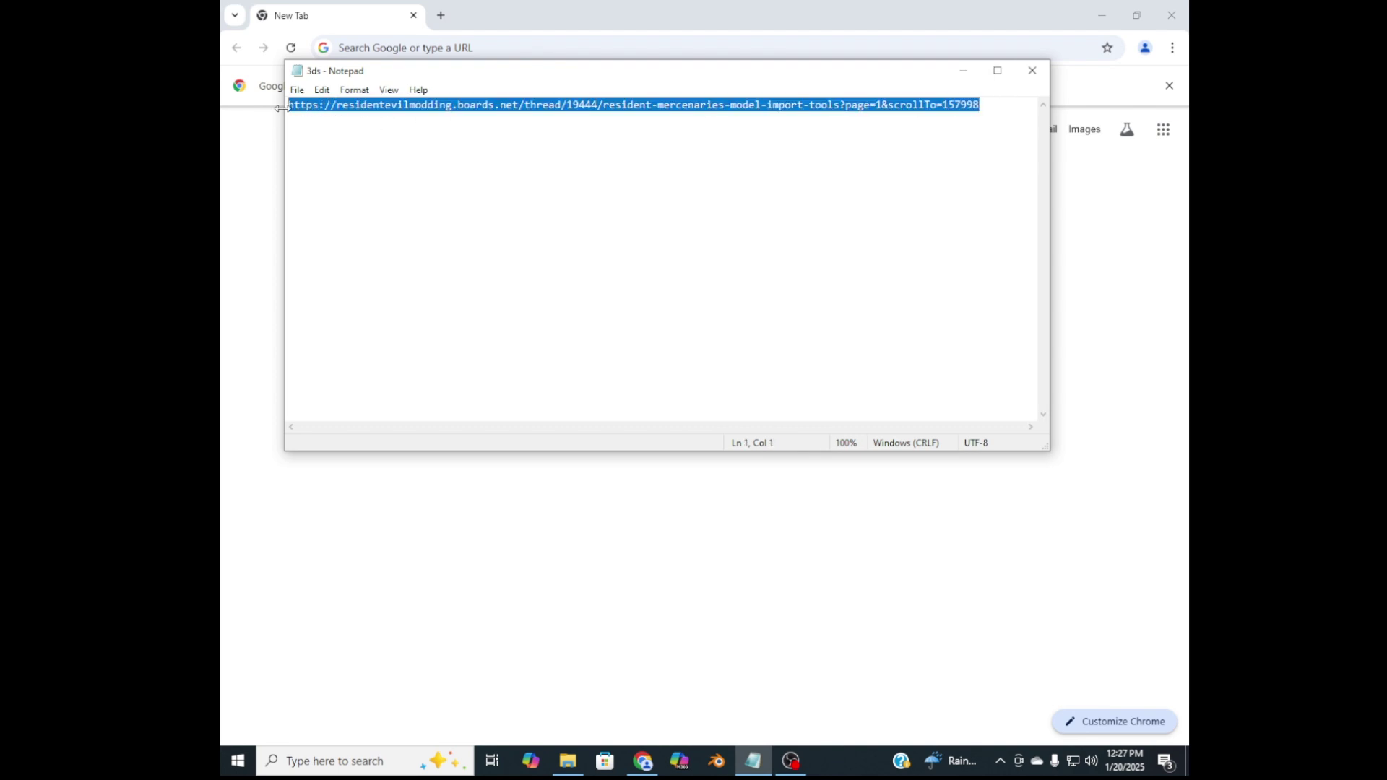
# Paste the saved link into Chrome, open the thread, and show the downloaded zip in its folder
pyautogui.click(963, 70)
pyautogui.click(558, 37)
pyautogui.write('https://residentevilmodding.boards.net/thread/19444/resident-mercenaries-model-import-tools?page=1&scrollTo=157998')
pyautogui.press('Return')
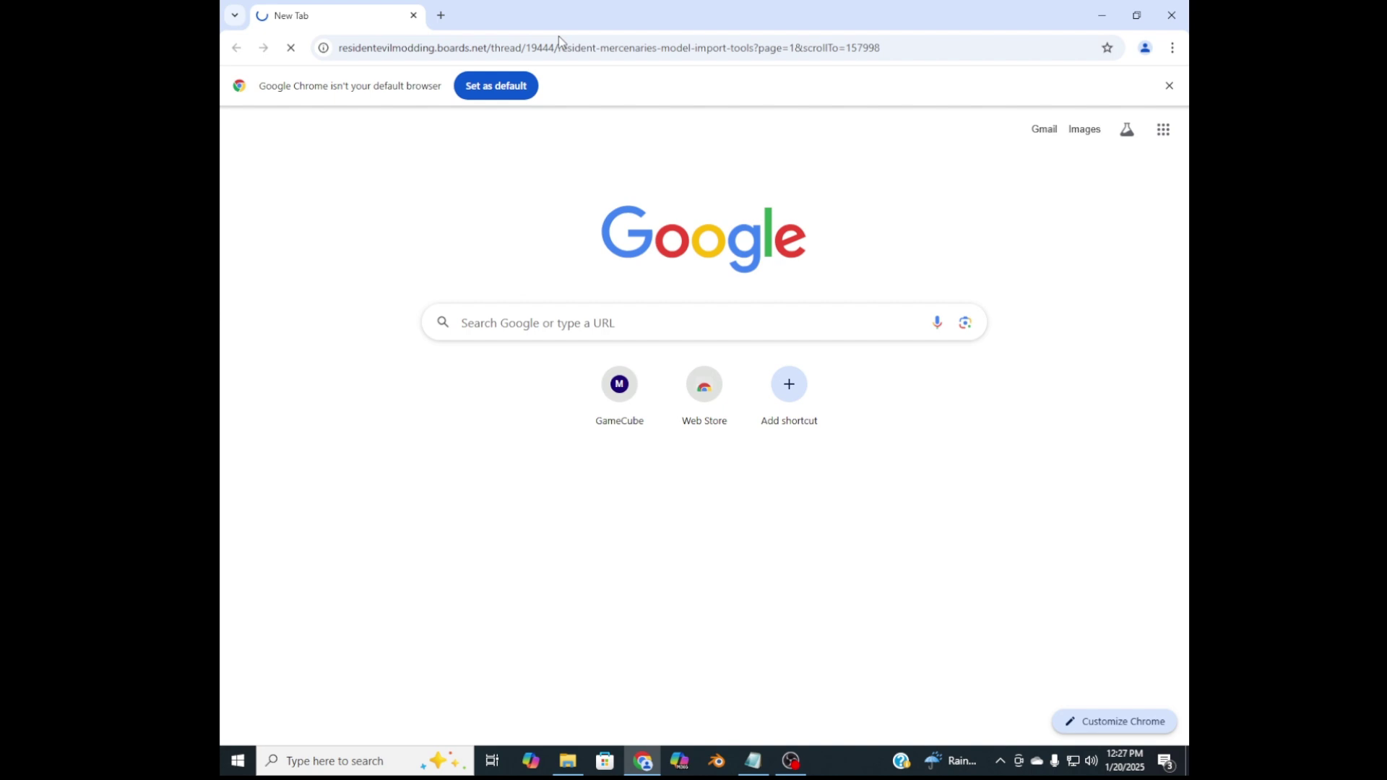
pyautogui.scroll(-15, 494, 510)
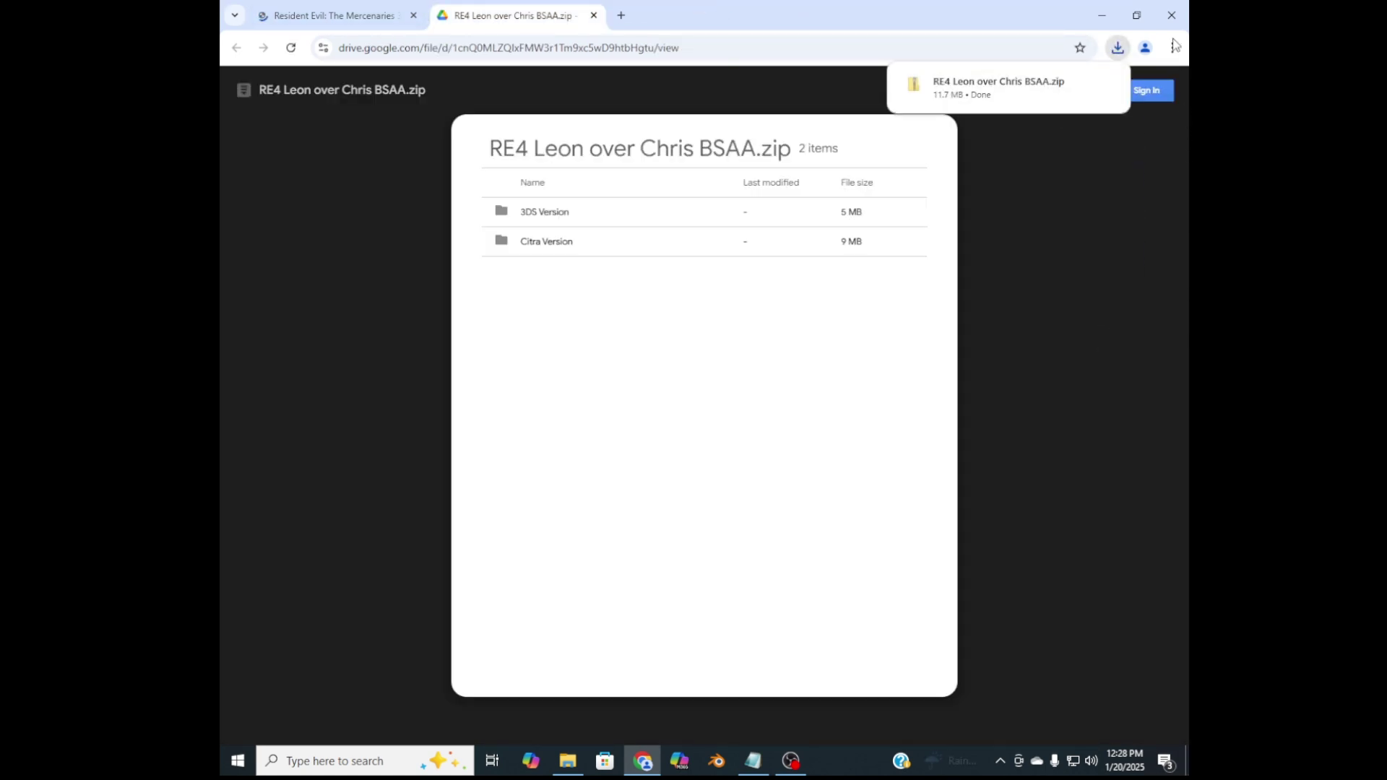
pyautogui.click(1097, 87)
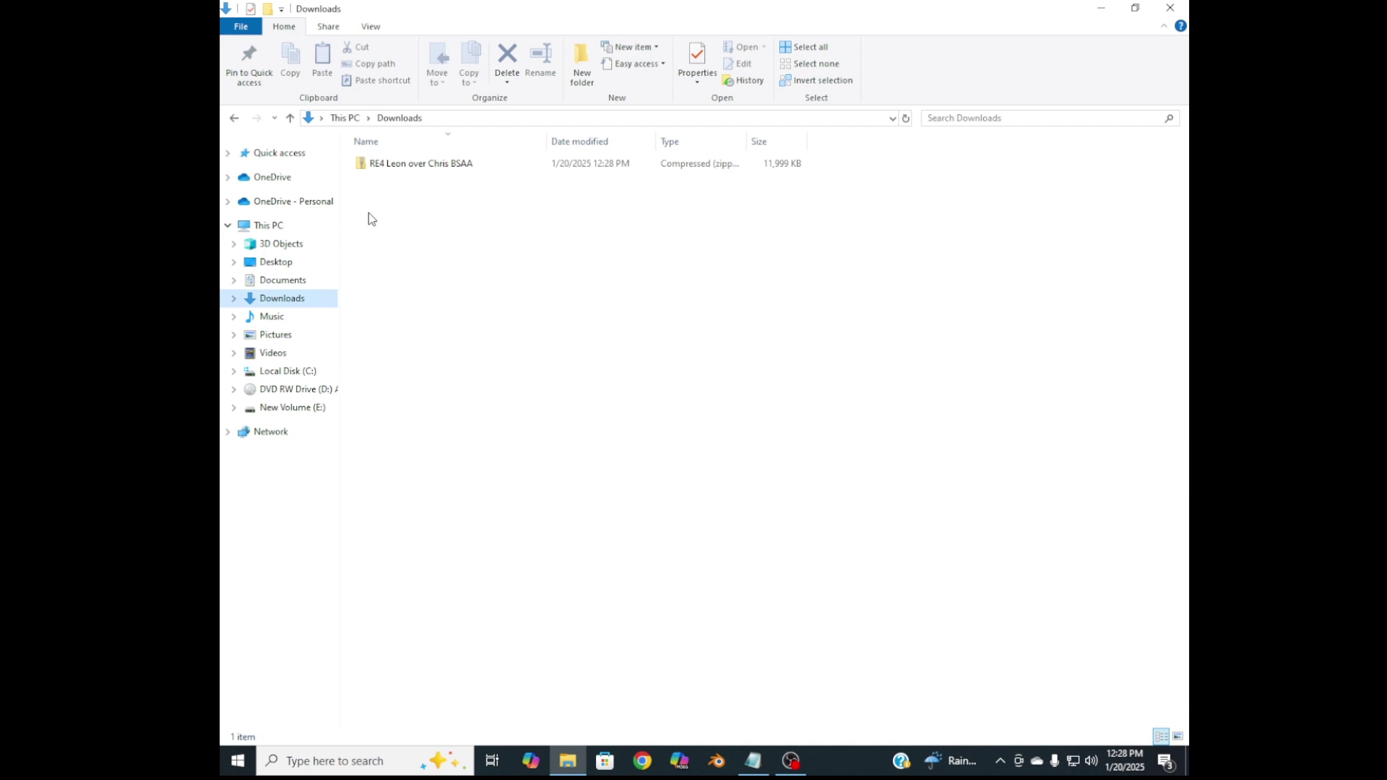
# Extract RE4 Leon over Chris BSAA.zip into Downloads with Express Zip and open the extracted folder
pyautogui.click(393, 165)
pyautogui.rightClick(393, 164)
pyautogui.click(422, 195)
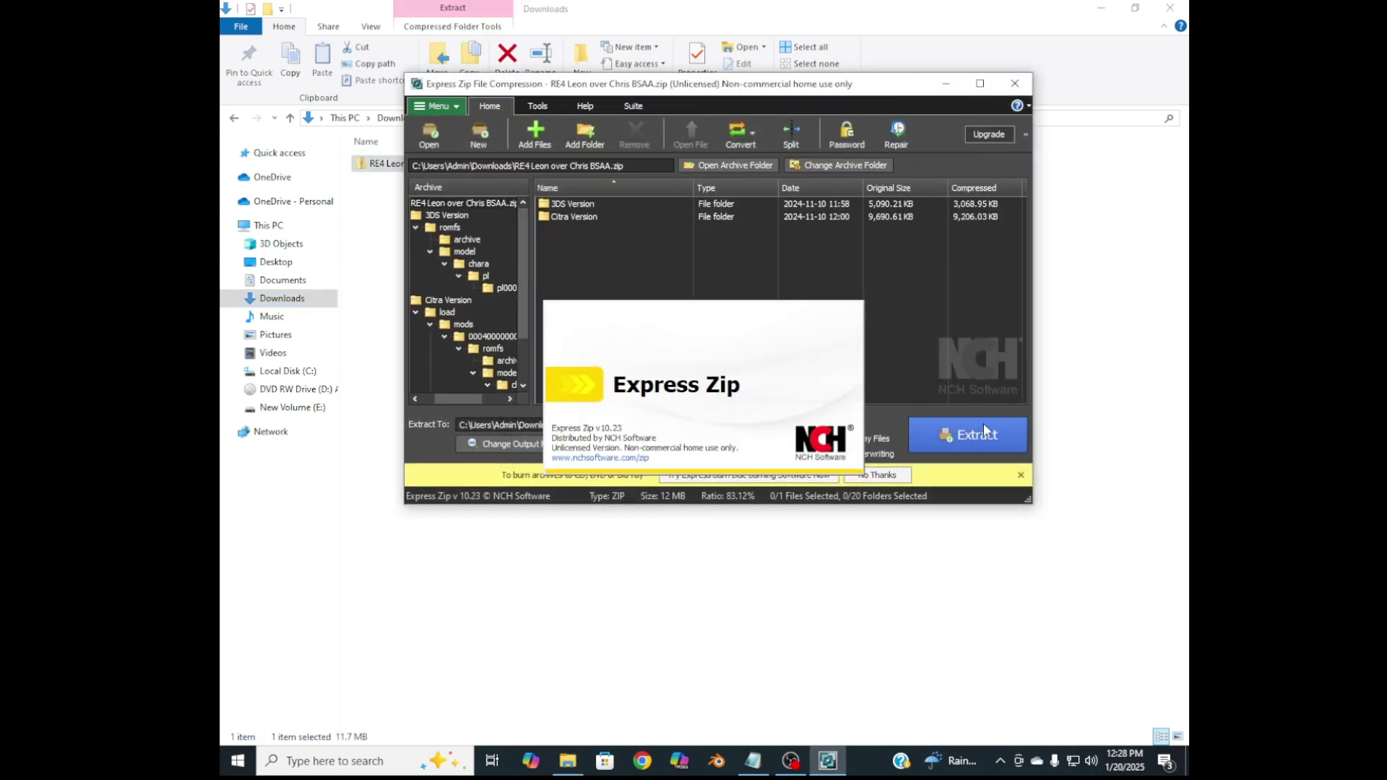
pyautogui.click(975, 423)
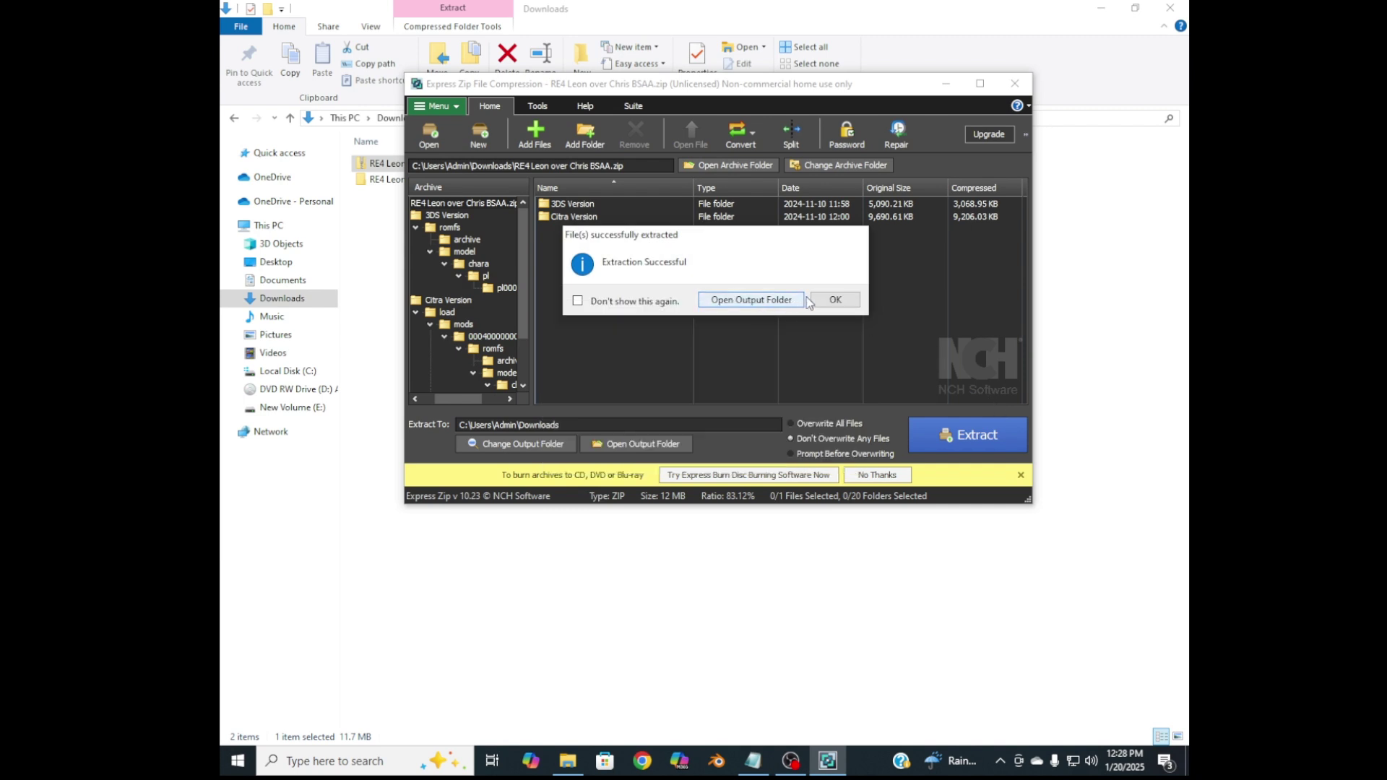
pyautogui.click(809, 300)
pyautogui.doubleClick(400, 181)
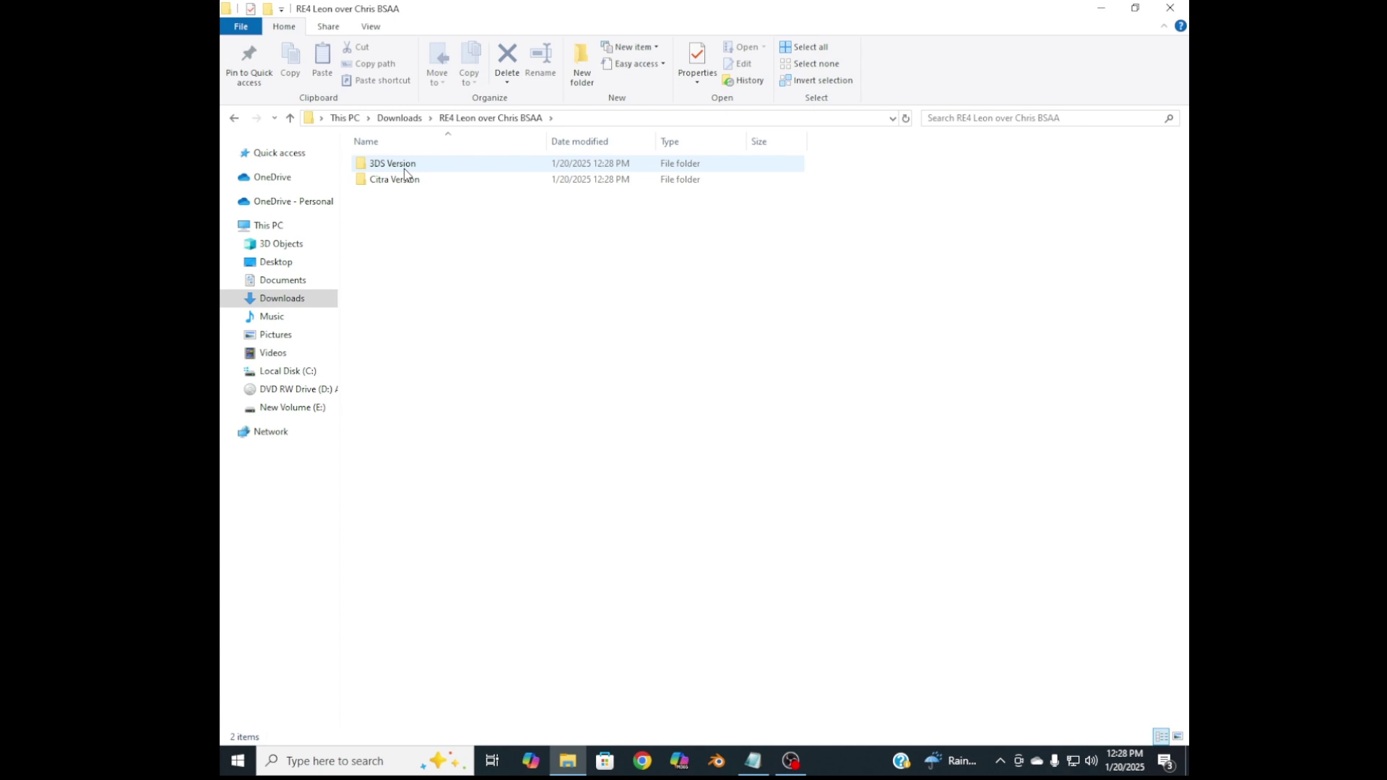
# Drill into 3DS Version > romfs > model > chara > pl to find pl0000
pyautogui.doubleClick(404, 169)
pyautogui.click(372, 170)
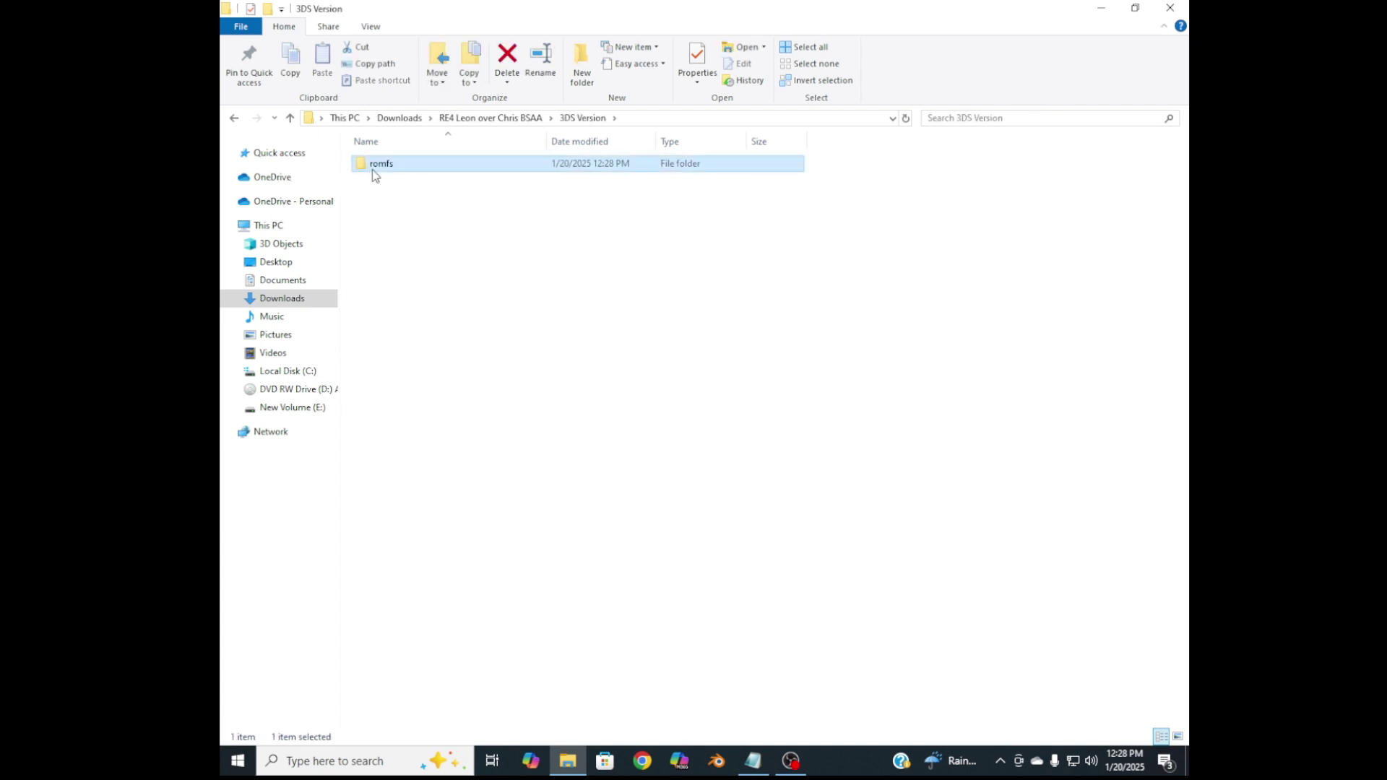
pyautogui.doubleClick(373, 172)
pyautogui.click(582, 118)
pyautogui.doubleClick(381, 170)
pyautogui.doubleClick(403, 179)
pyautogui.doubleClick(473, 166)
pyautogui.doubleClick(538, 163)
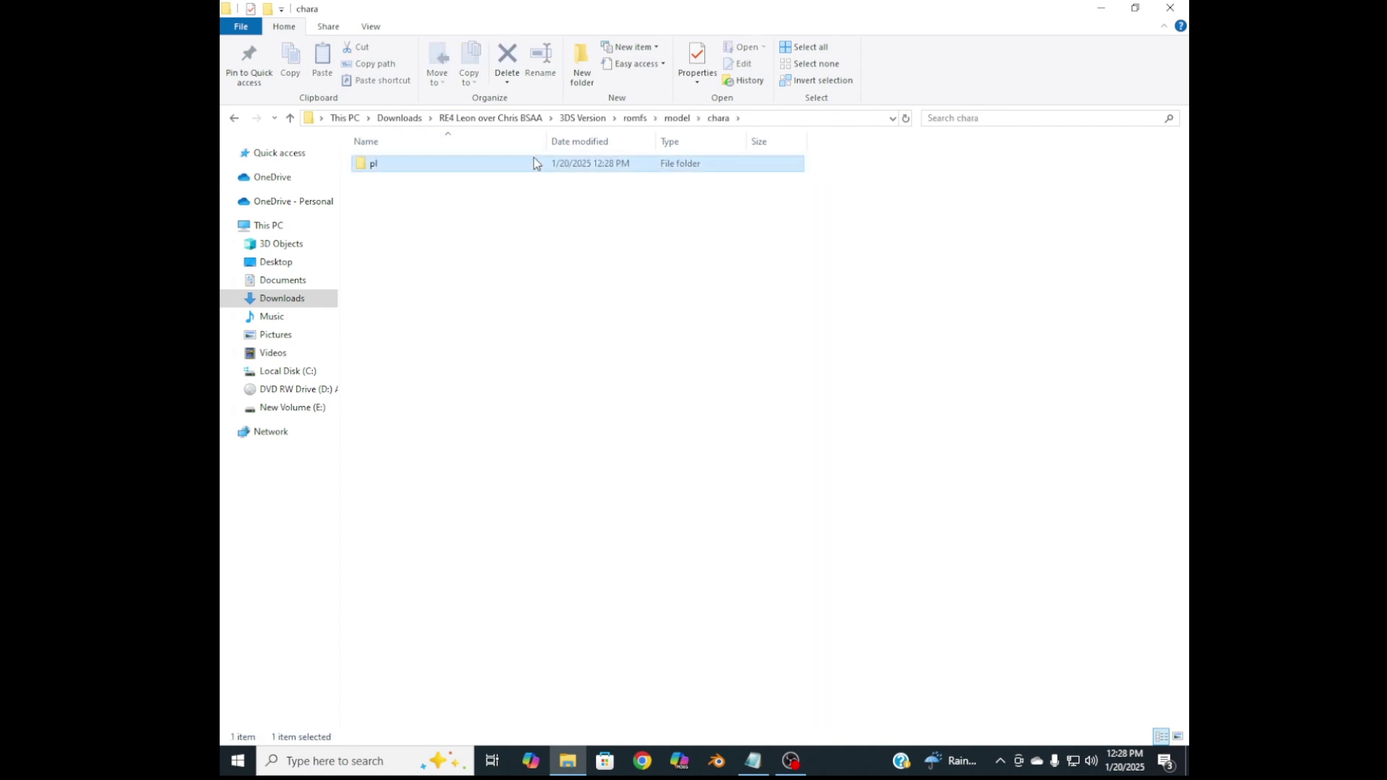
# Navigate back up through romfs and model to the RE4 Leon over Chris BSAA folder
pyautogui.click(640, 118)
pyautogui.doubleClick(385, 178)
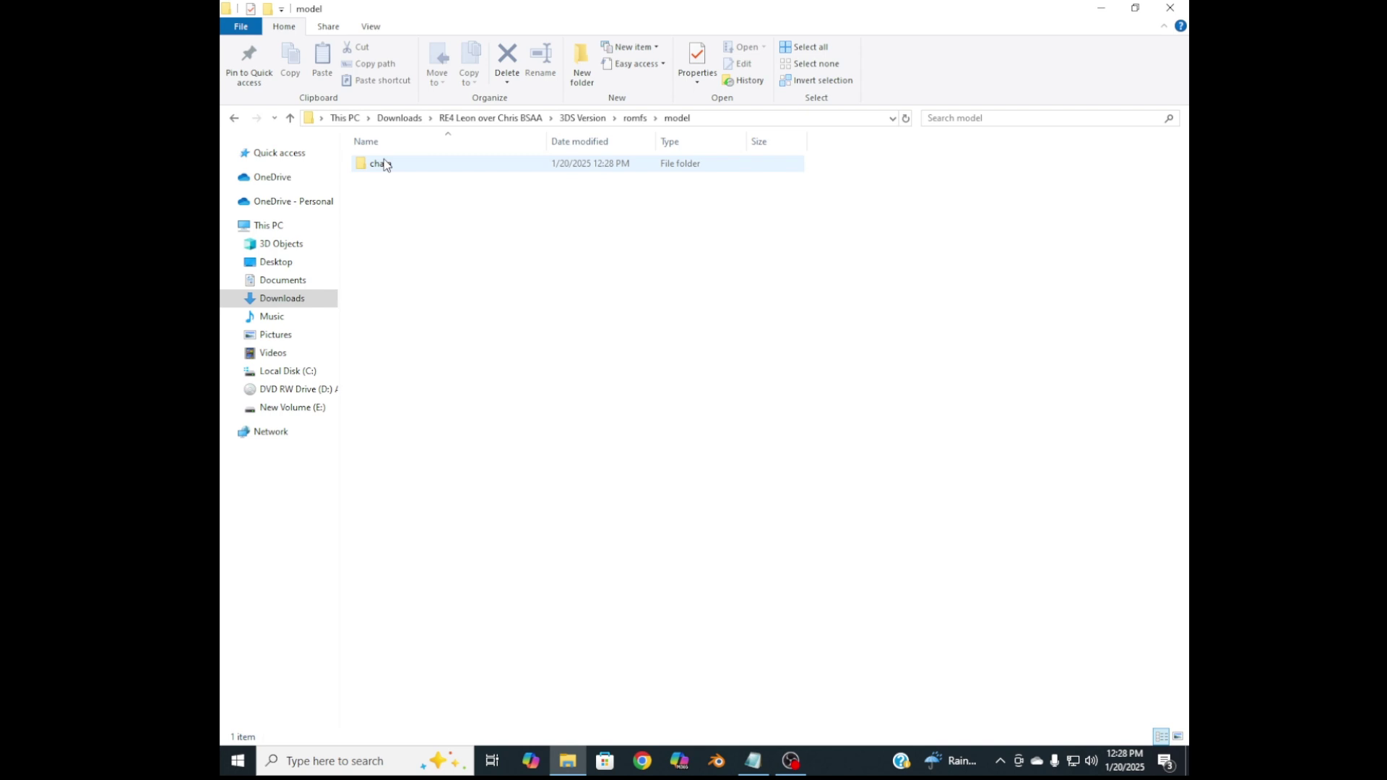
pyautogui.doubleClick(385, 164)
pyautogui.click(582, 118)
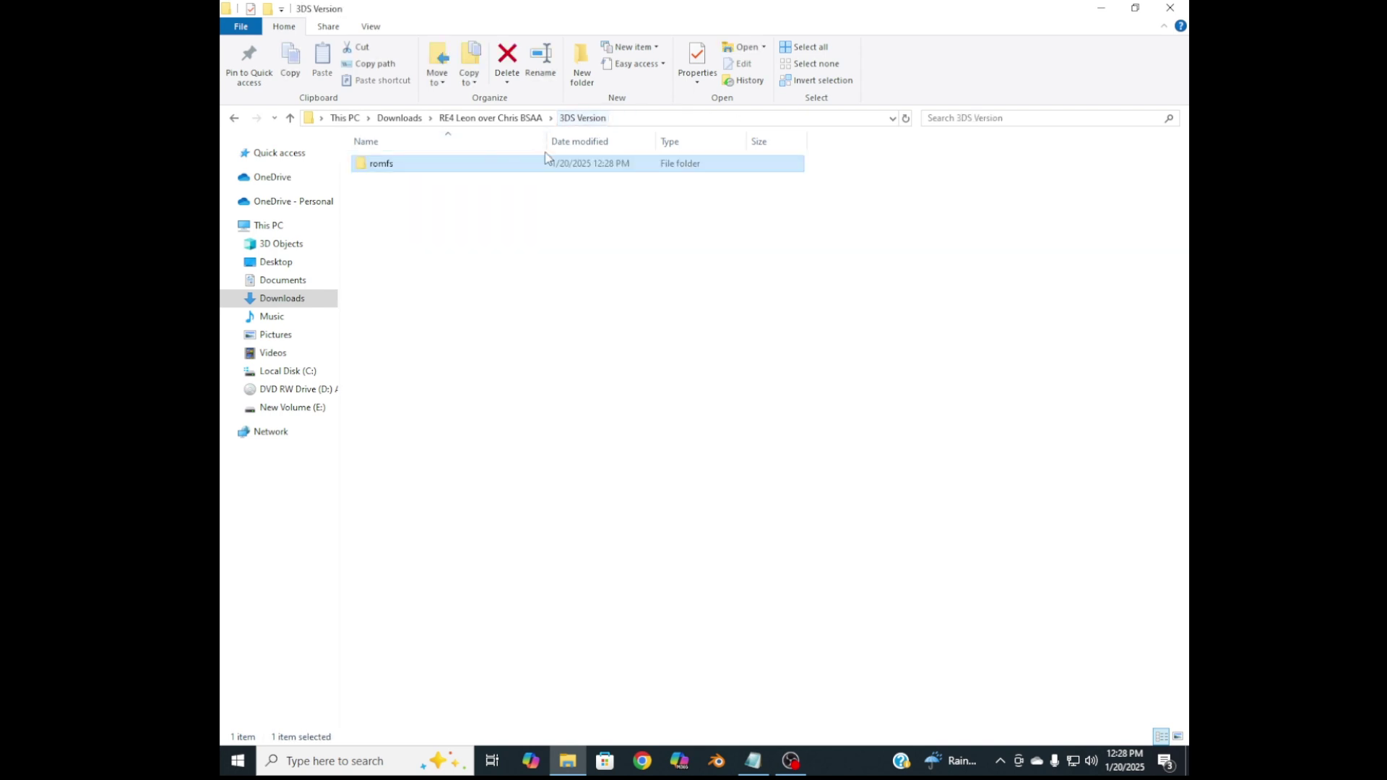
pyautogui.click(503, 121)
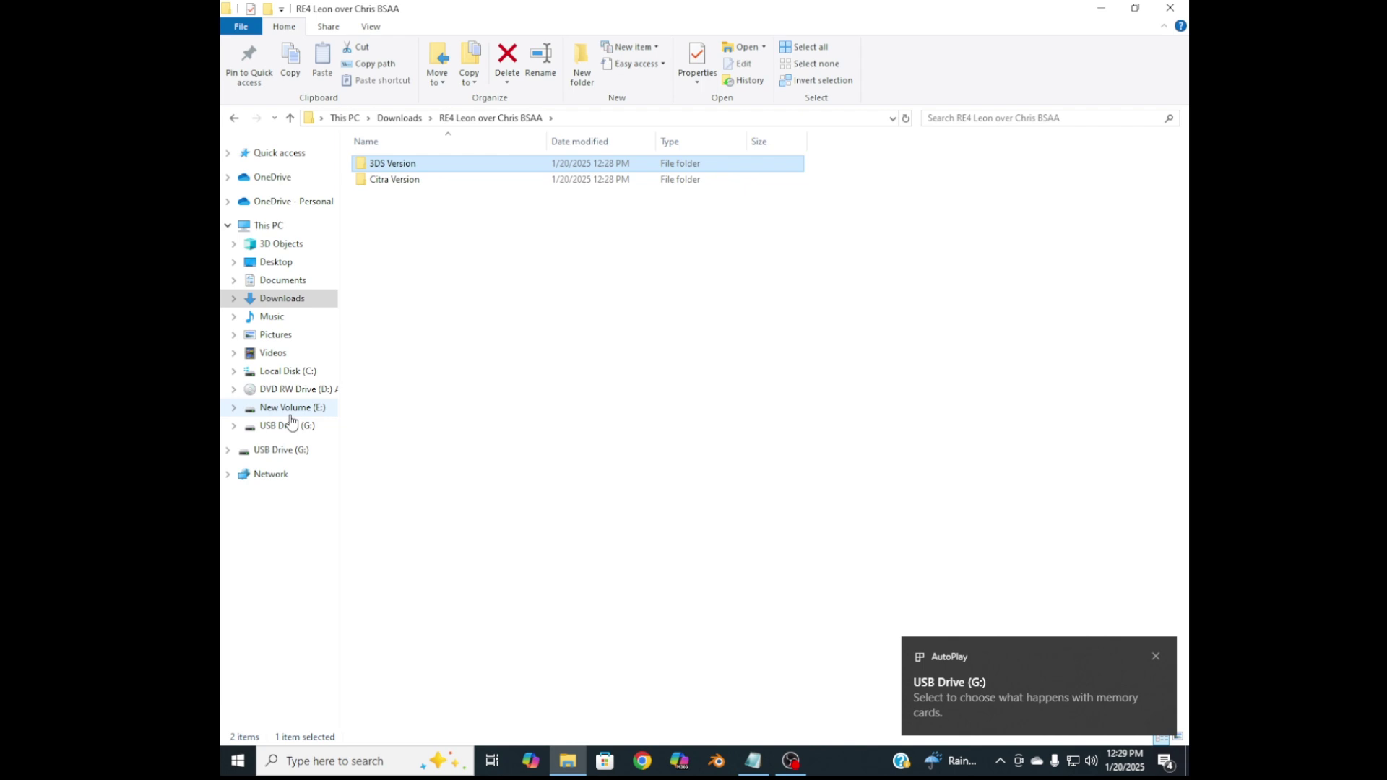
# Browse USB Drive (G:) and open the luma > titles folder
pyautogui.click(279, 424)
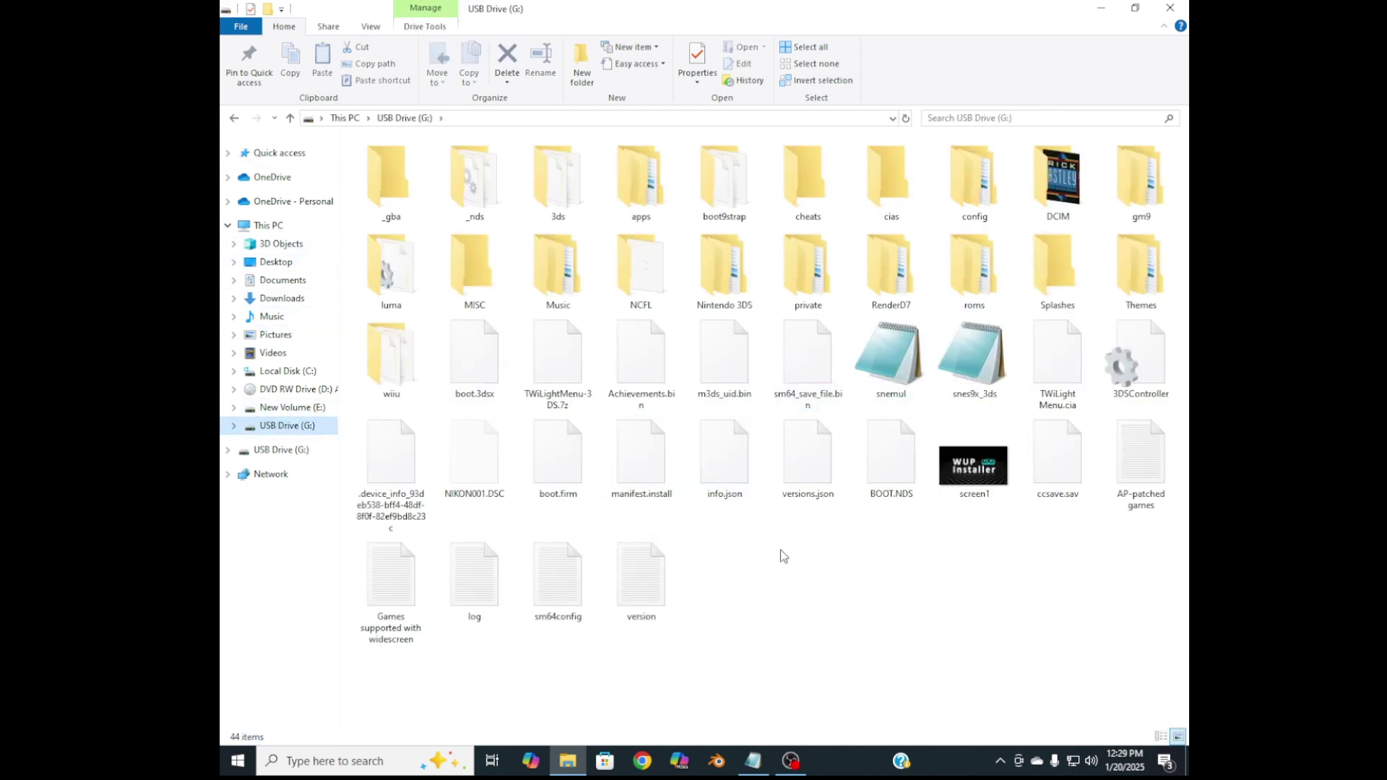
pyautogui.doubleClick(401, 257)
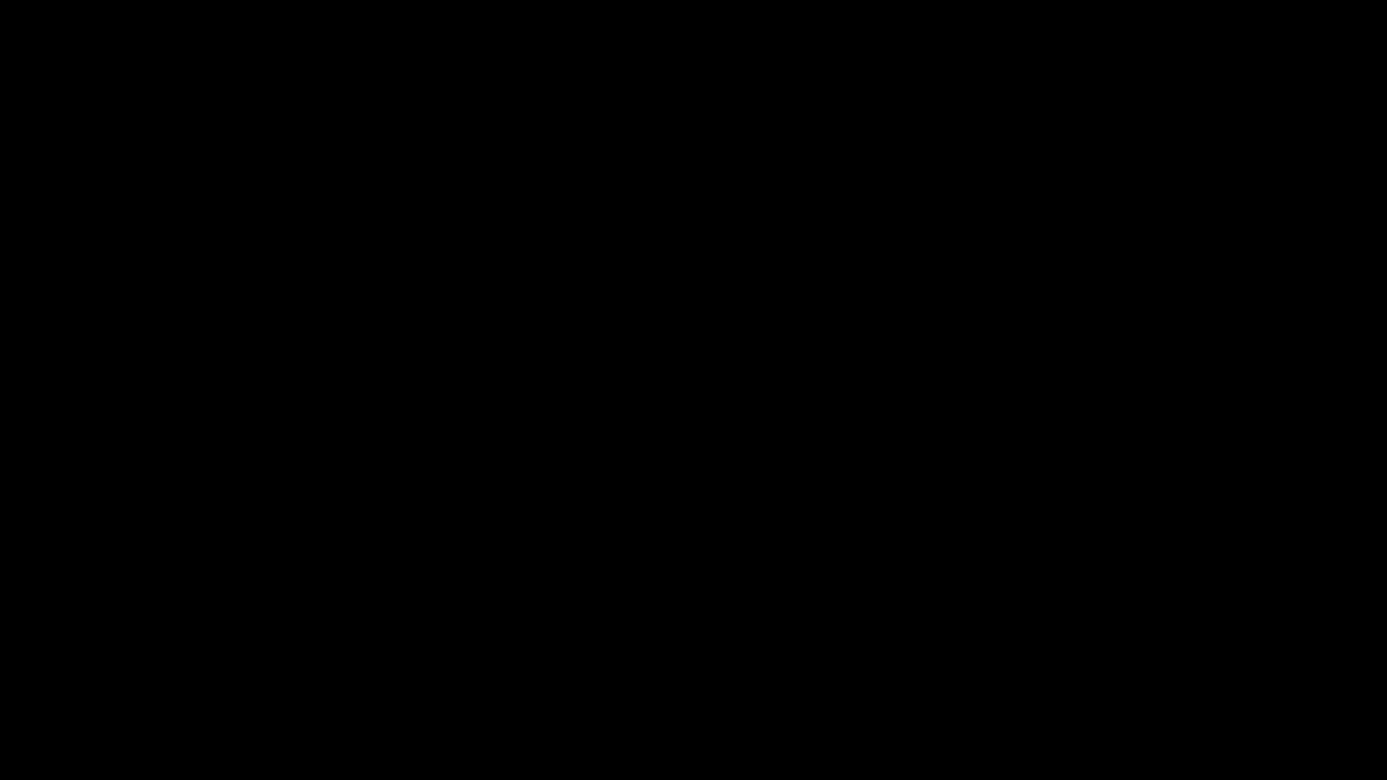
pyautogui.click(372, 243)
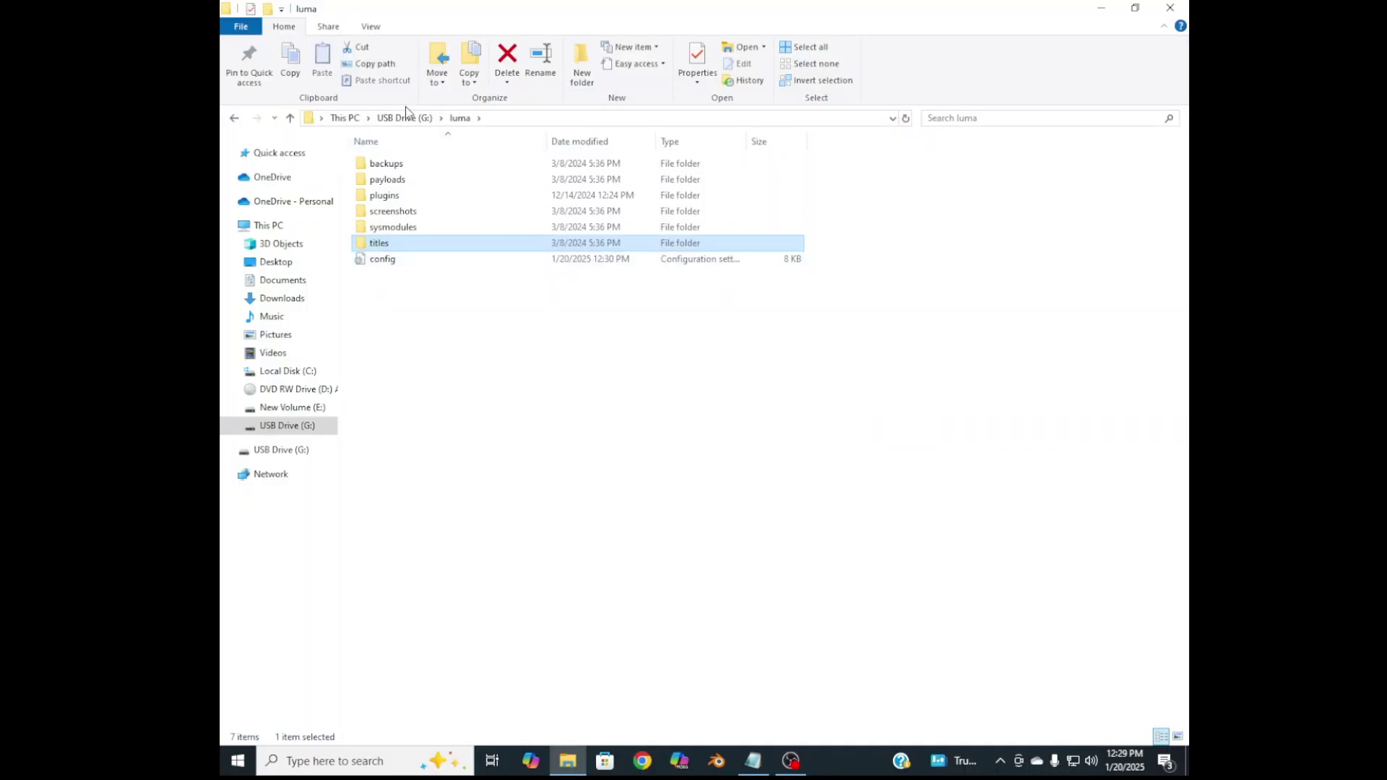
pyautogui.click(405, 117)
pyautogui.doubleClick(397, 268)
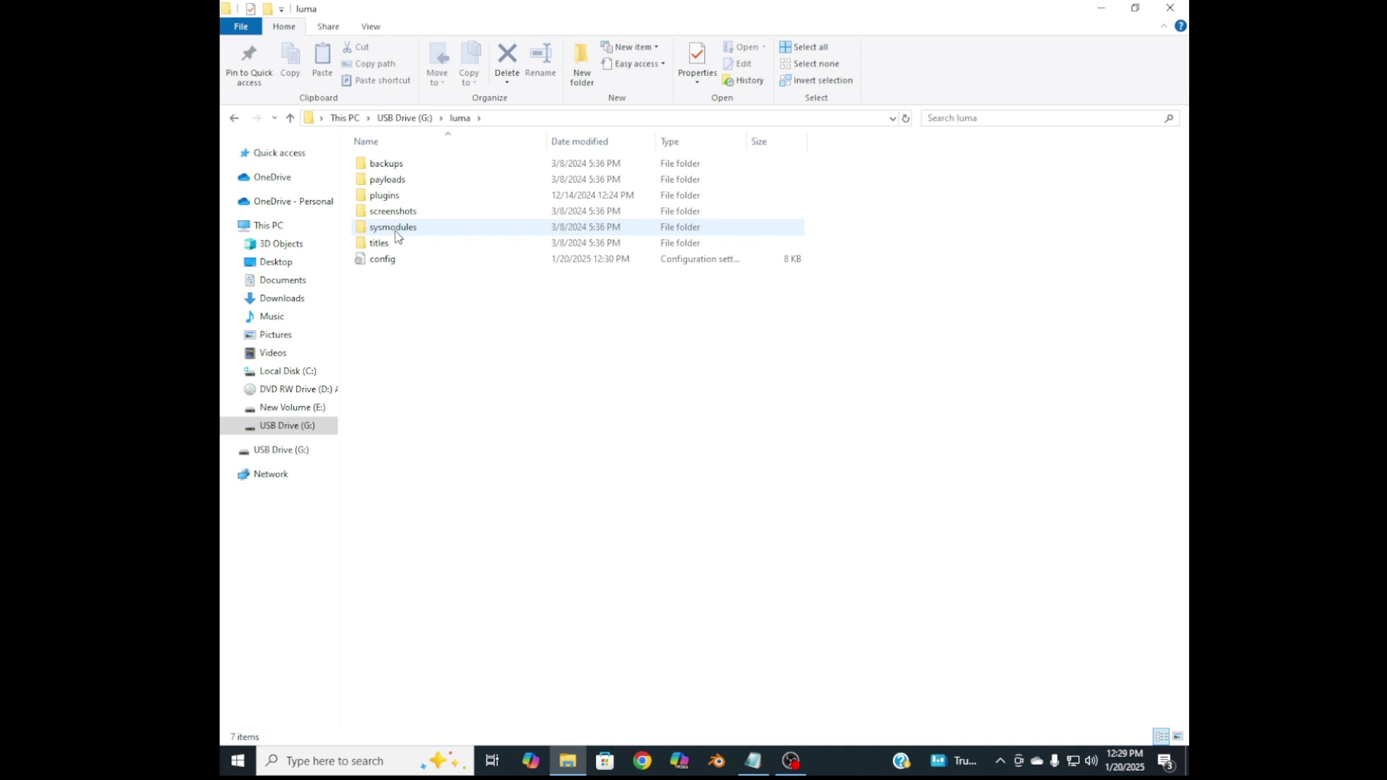
pyautogui.click(397, 242)
pyautogui.doubleClick(397, 242)
pyautogui.doubleClick(394, 239)
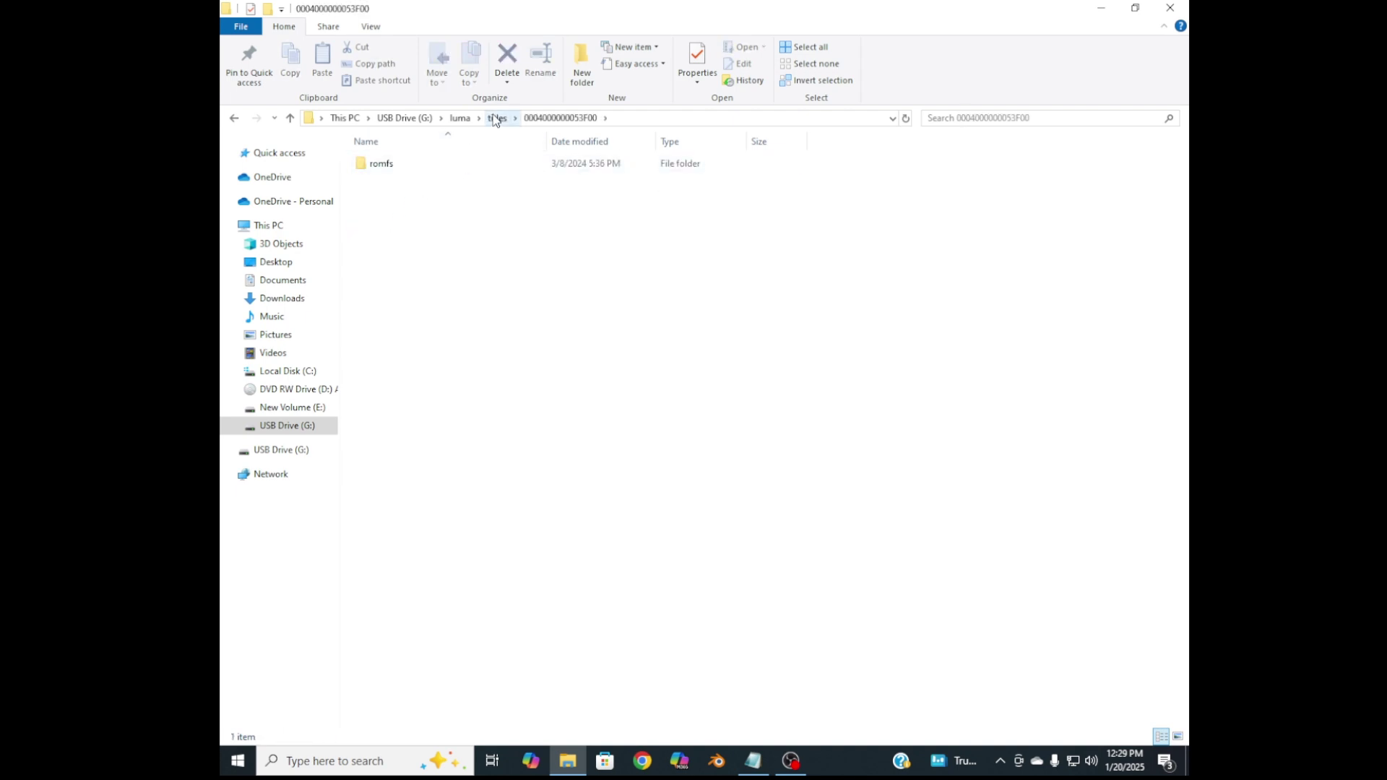
pyautogui.click(497, 117)
pyautogui.click(363, 293)
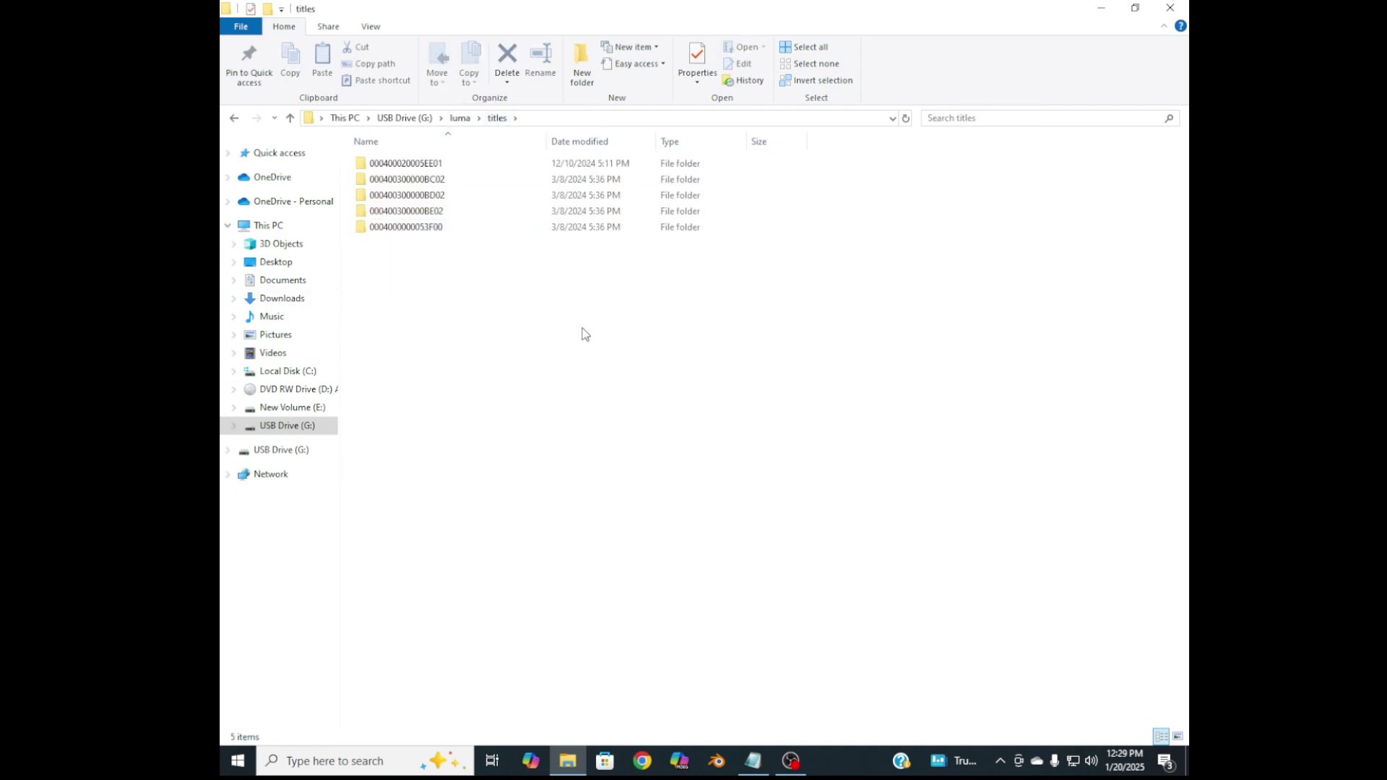
# In a second Explorer window, copy 3DS Version from Downloads\RE4 Leon over Chris BSAA
pyautogui.rightClick(559, 767)
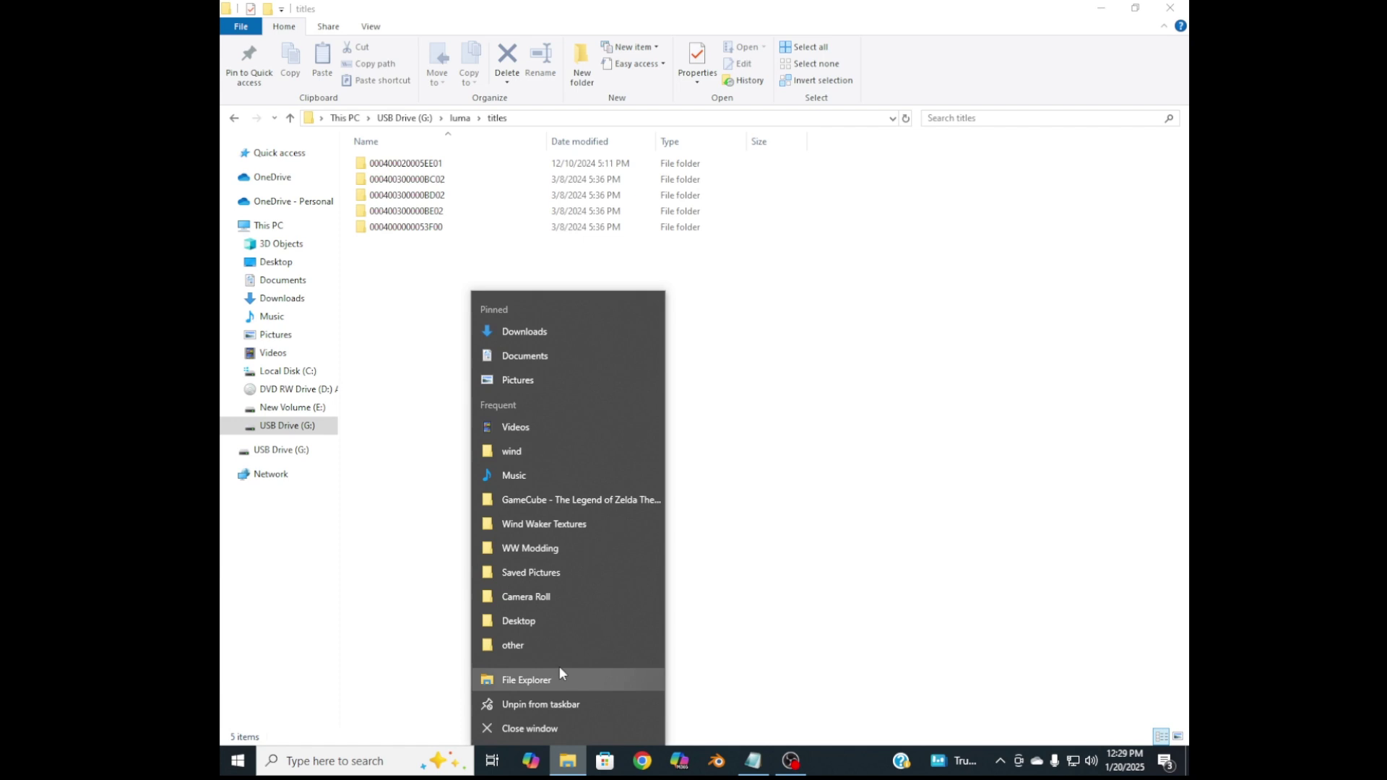
pyautogui.click(539, 679)
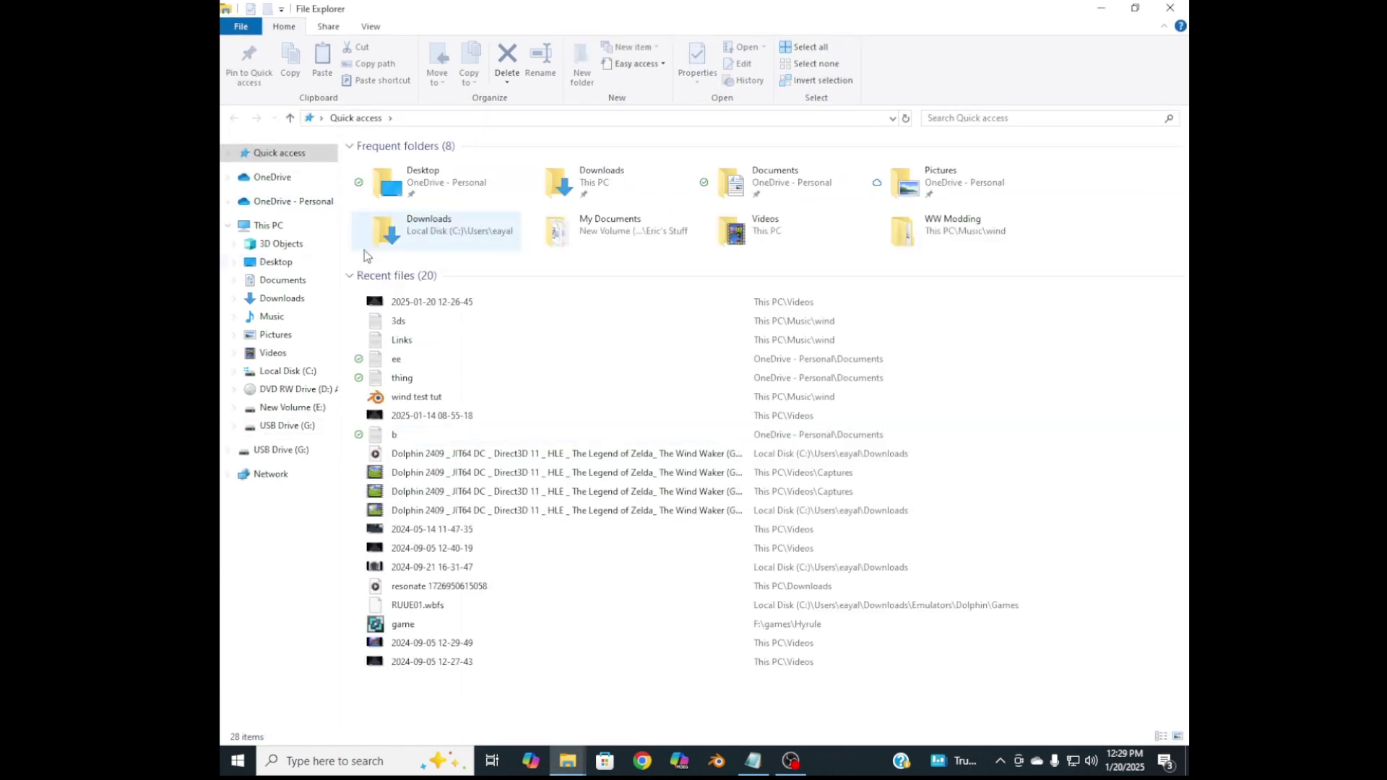
pyautogui.click(278, 298)
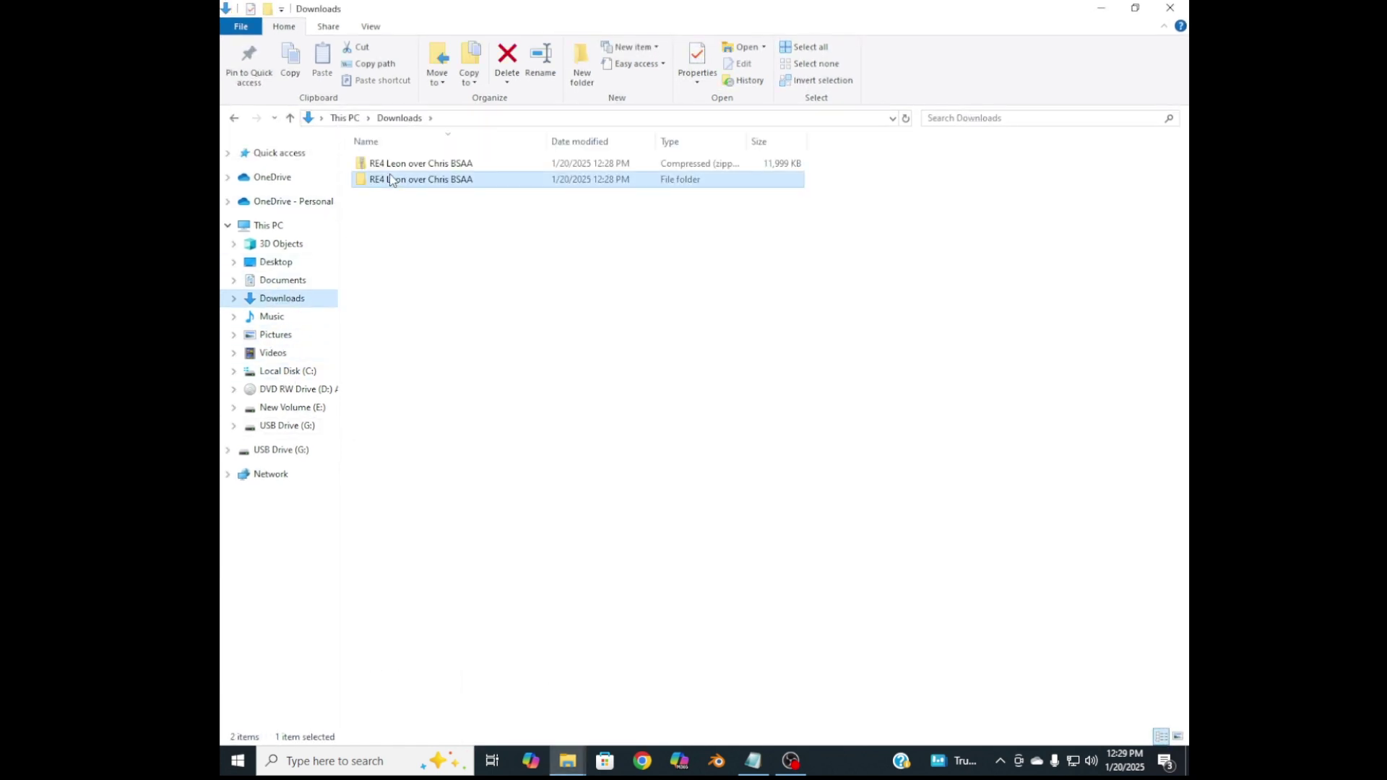
pyautogui.doubleClick(402, 179)
pyautogui.click(383, 171)
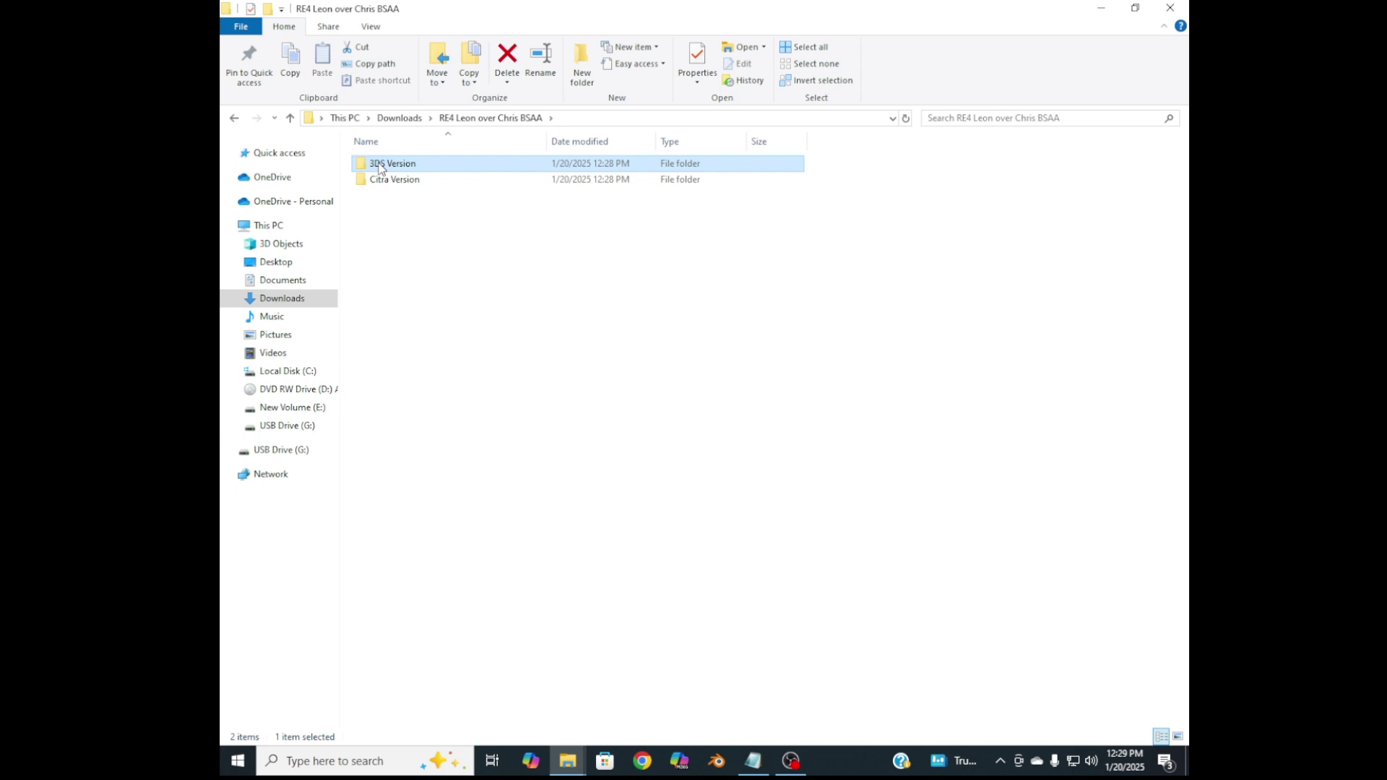
pyautogui.rightClick(379, 168)
pyautogui.click(413, 445)
# Paste the 3DS Version folder into luma\titles on USB Drive (G:)
pyautogui.moveTo(580, 768)
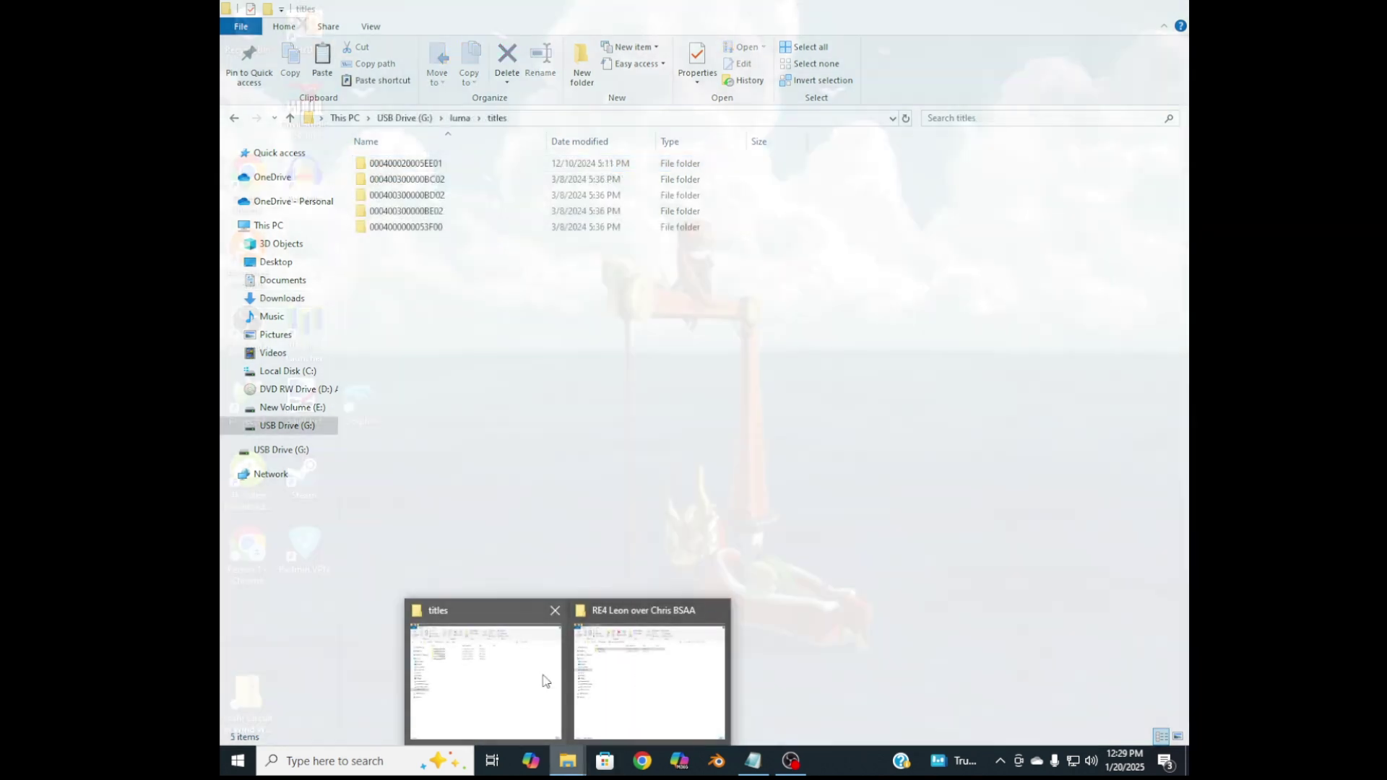
pyautogui.click(543, 680)
pyautogui.rightClick(484, 661)
pyautogui.click(543, 513)
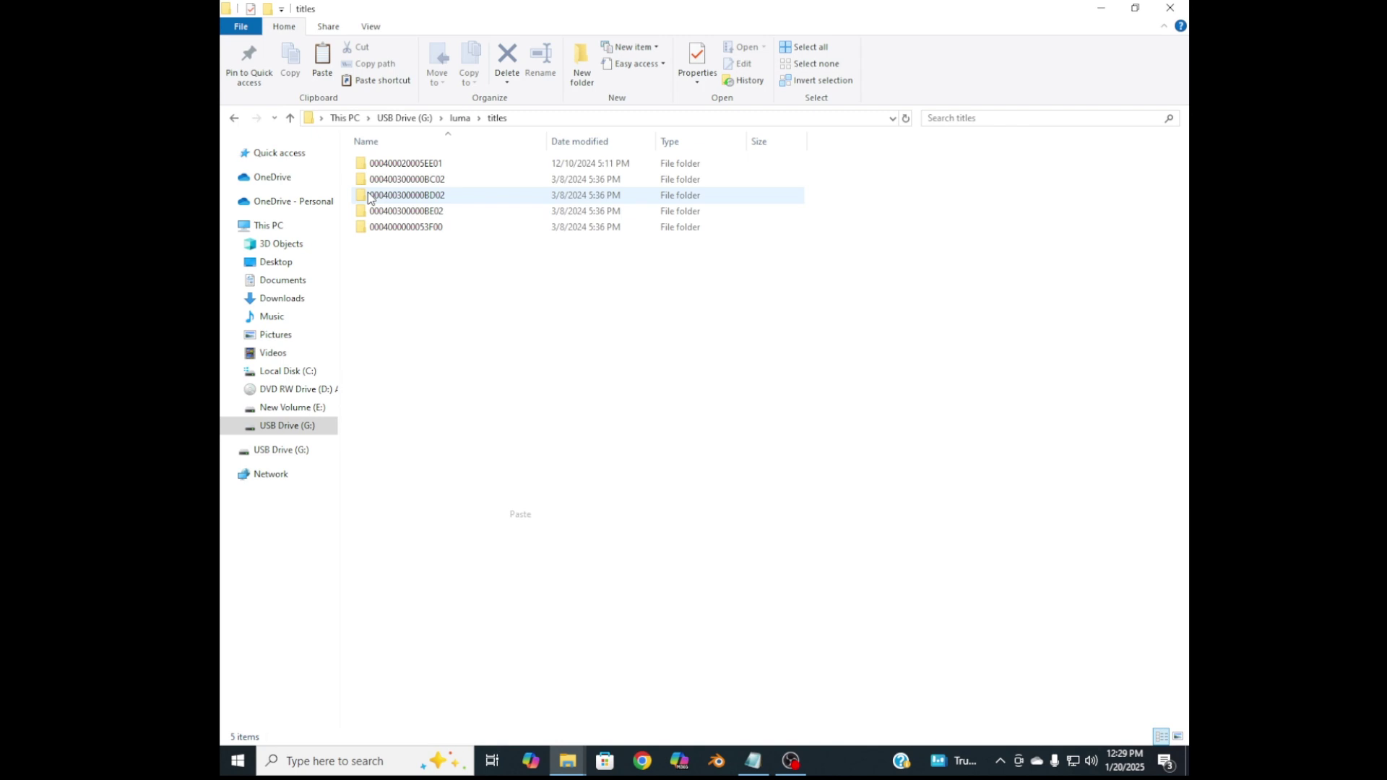
pyautogui.click(474, 300)
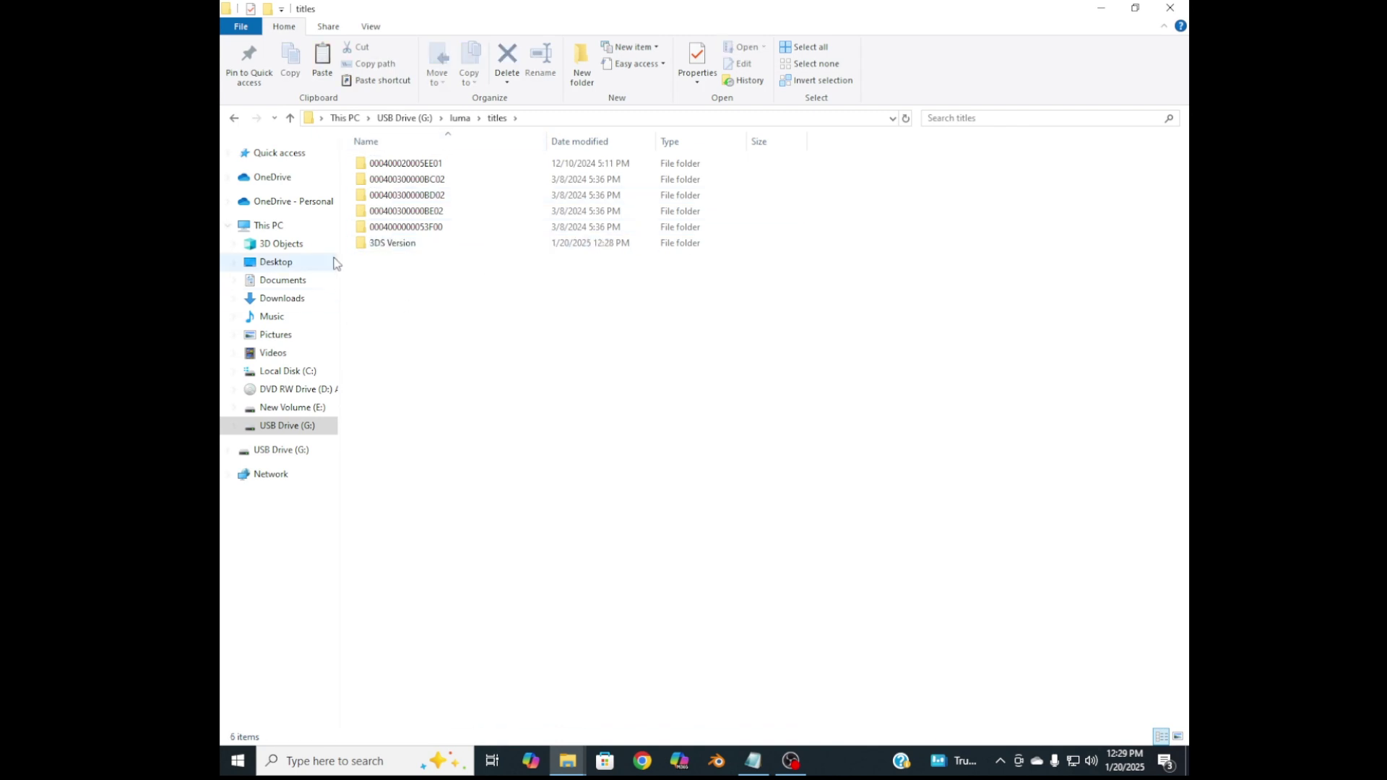
pyautogui.moveTo(932, 153); pyautogui.dragTo(879, 180)
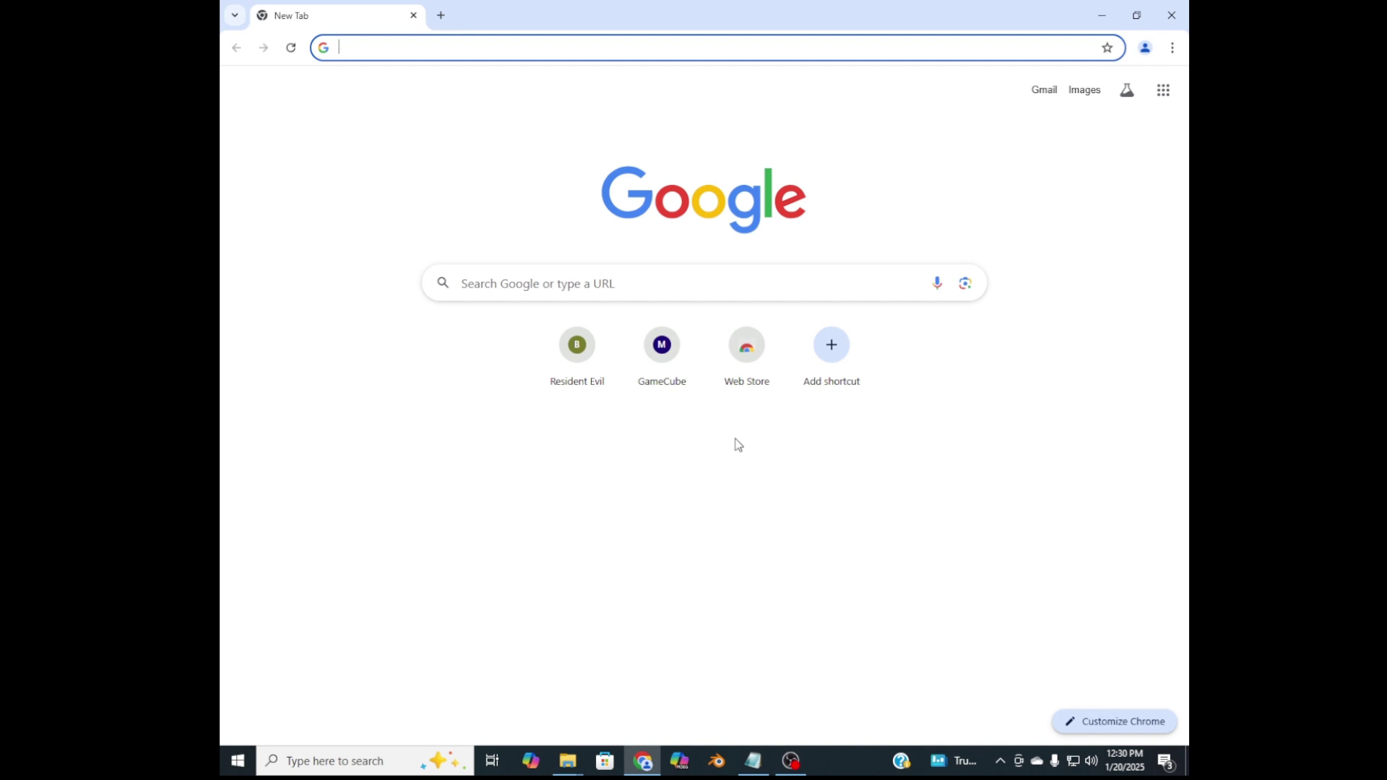
# Search Google for the Resident Evil The Mercenaries 3D title ID and open its hShop page
pyautogui.write('residnet')
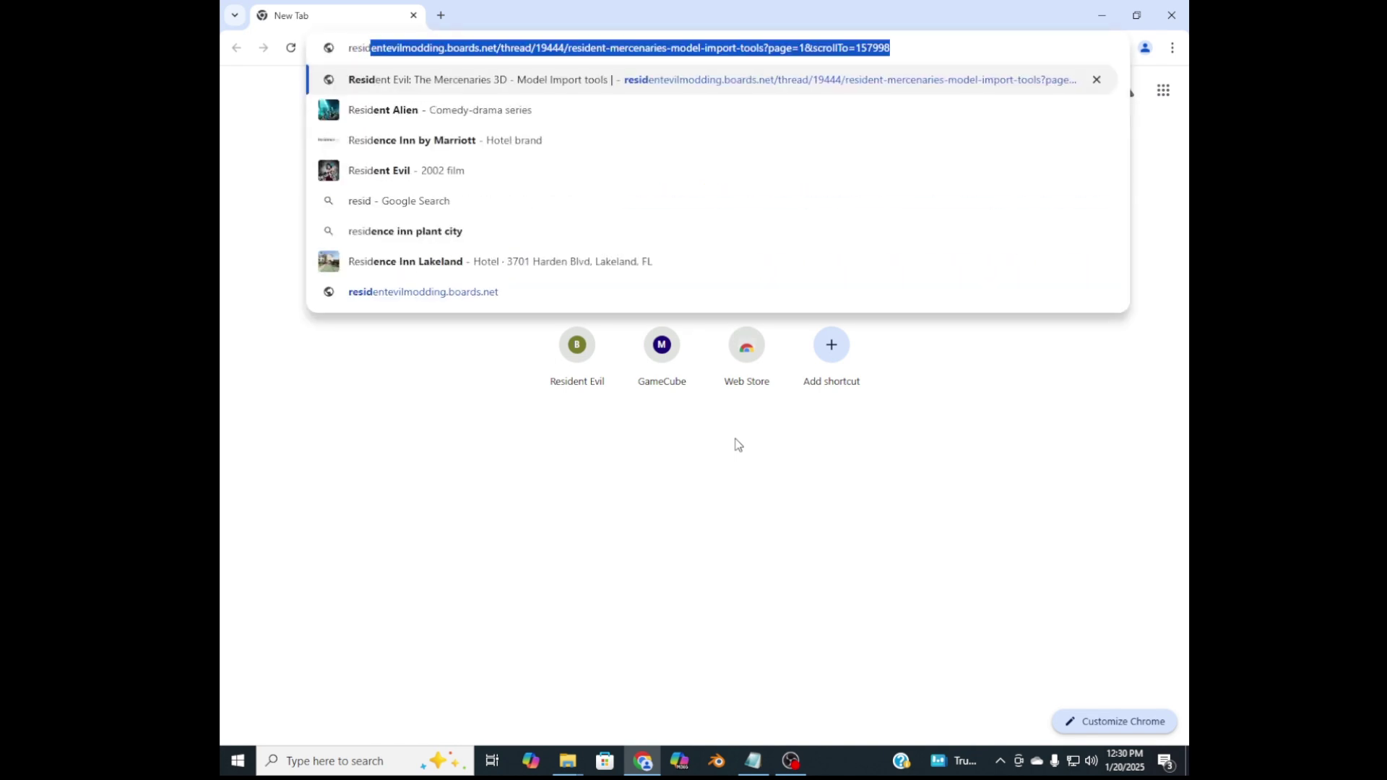
pyautogui.write(' evil th')
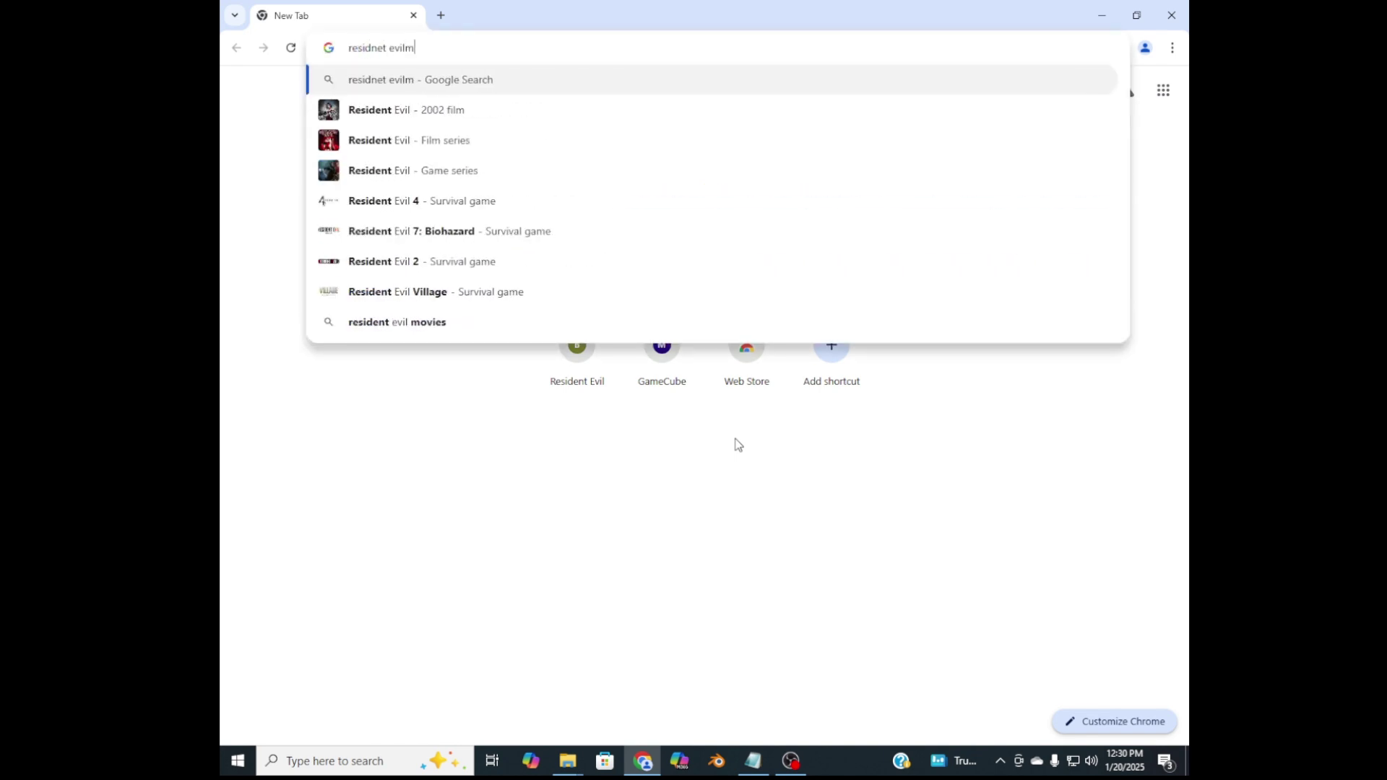
pyautogui.write('e')
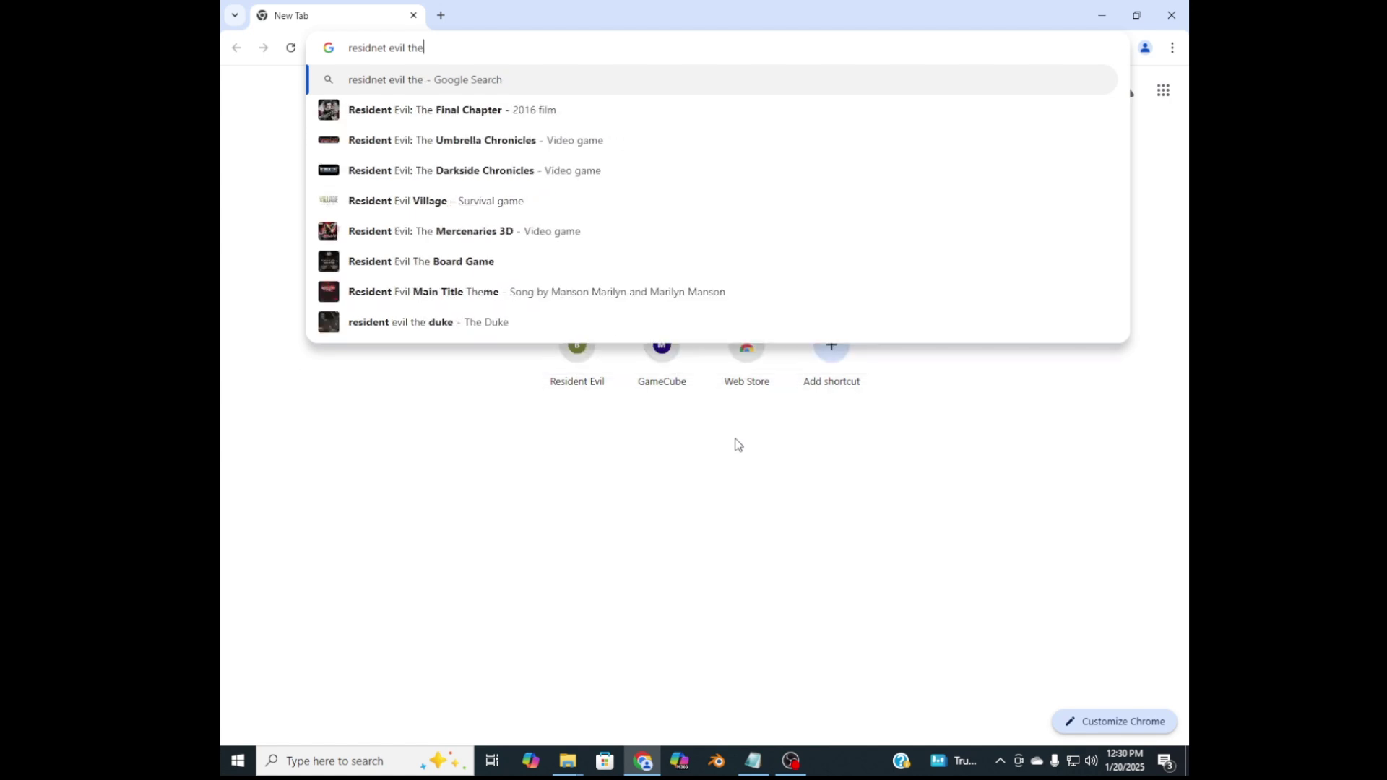
pyautogui.write('mer')
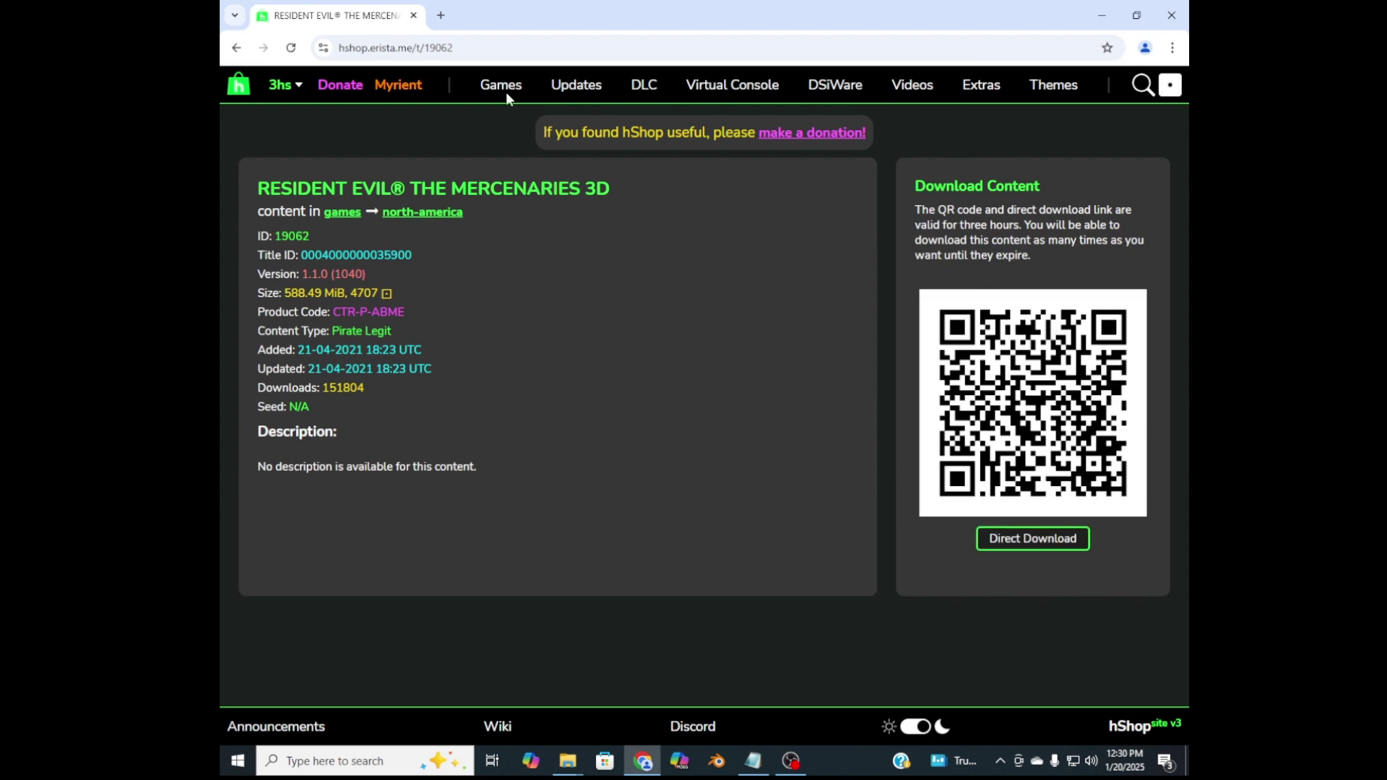
pyautogui.click(233, 52)
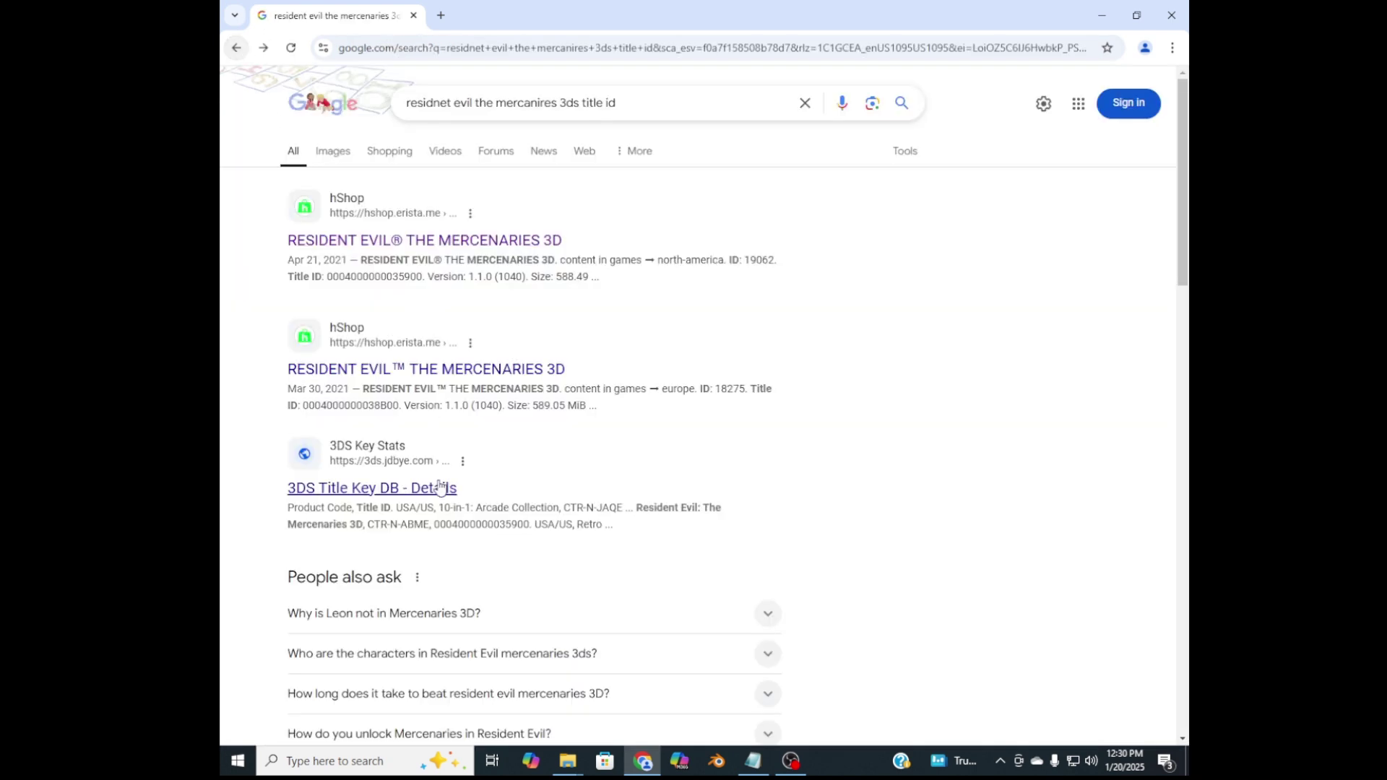
pyautogui.click(359, 494)
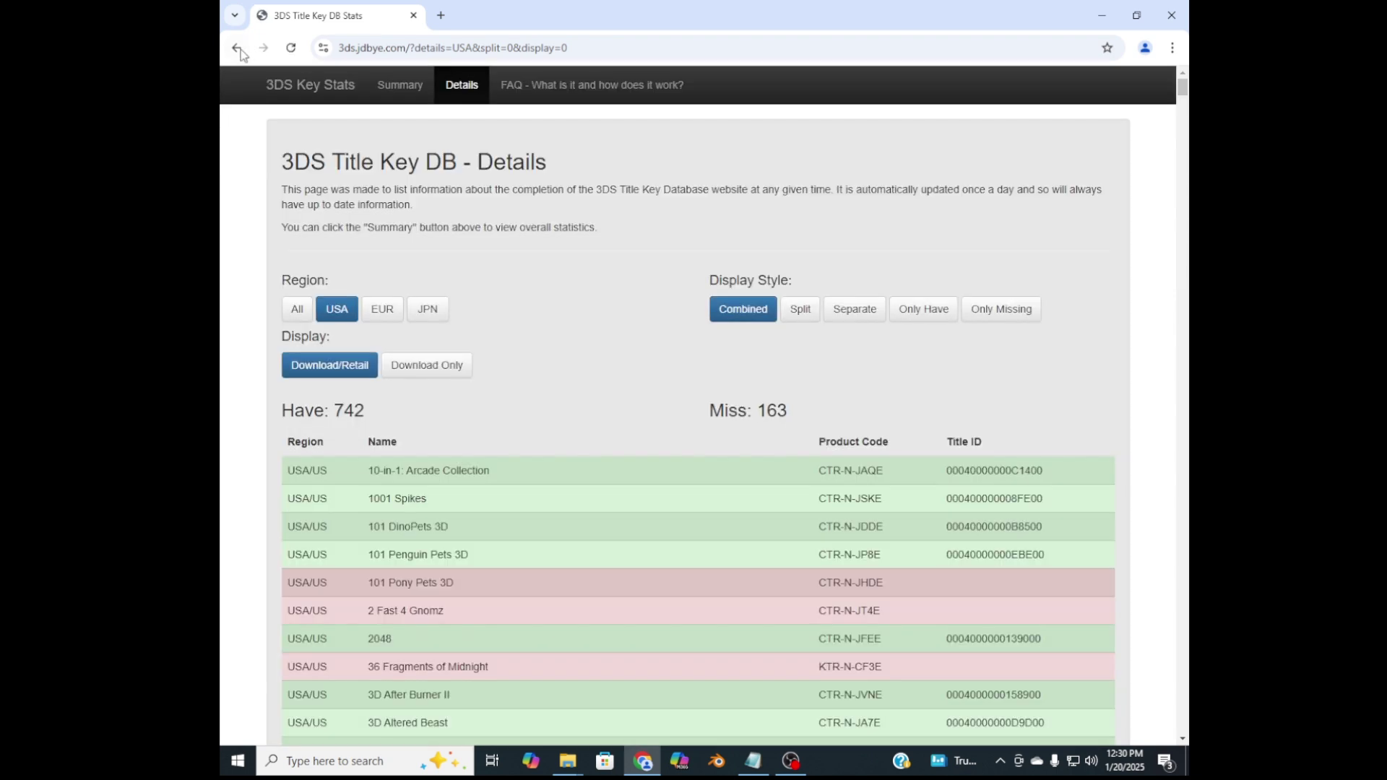
pyautogui.click(235, 48)
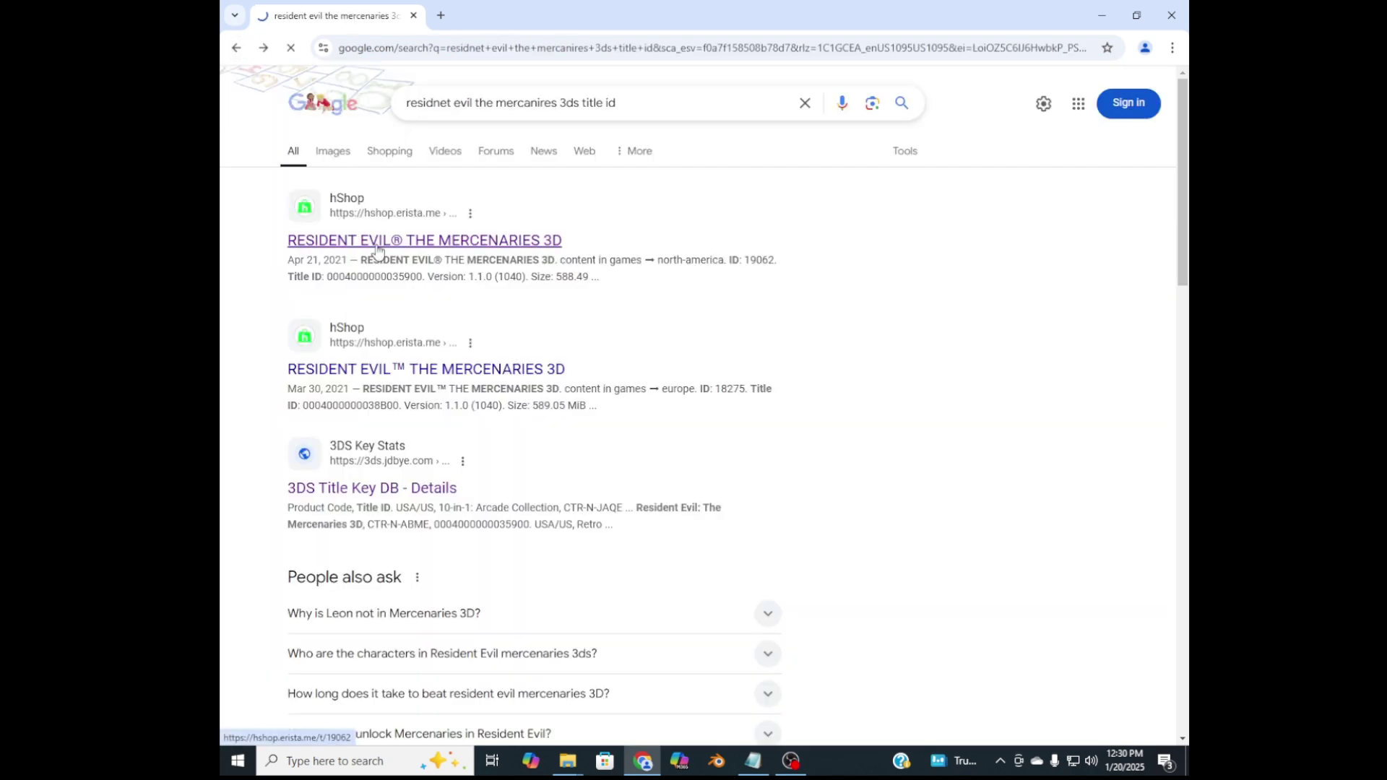
pyautogui.click(362, 236)
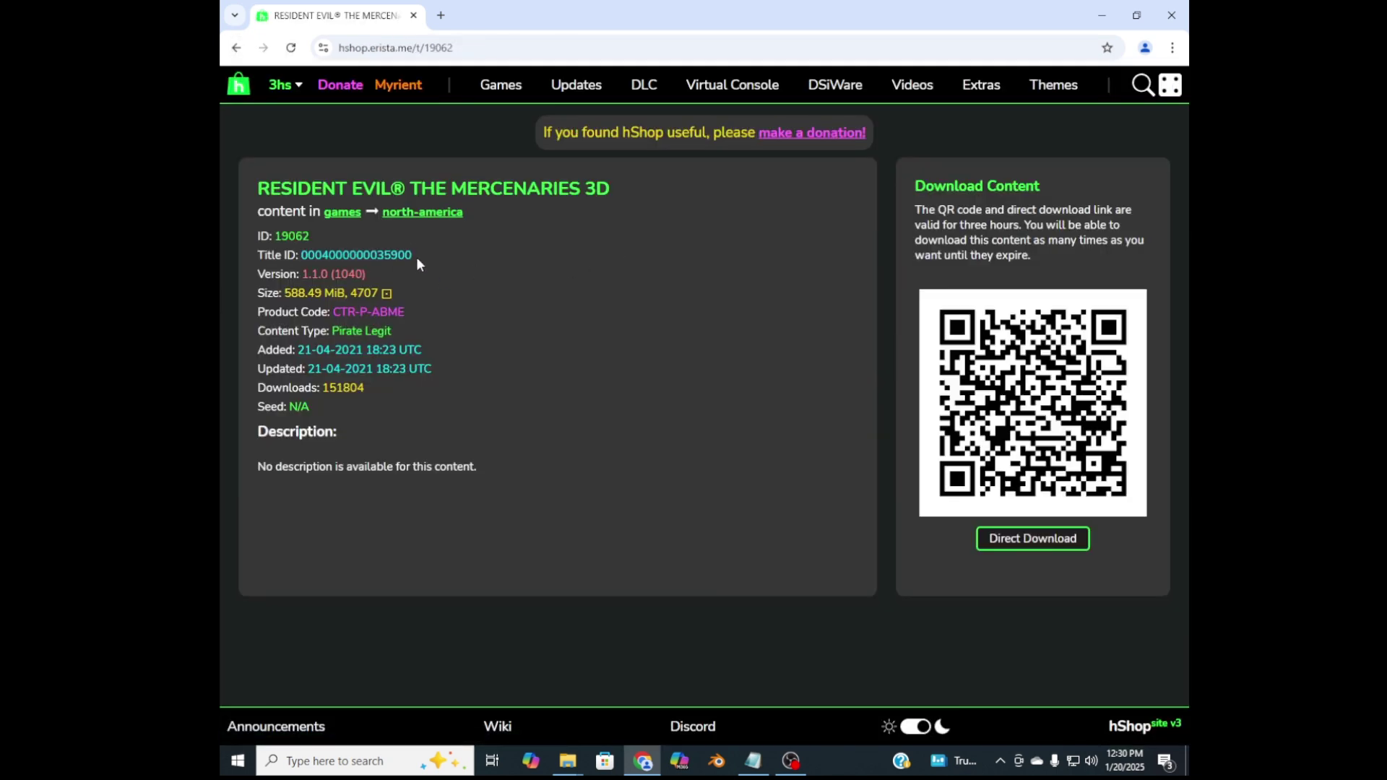
pyautogui.moveTo(416, 257); pyautogui.dragTo(407, 258)
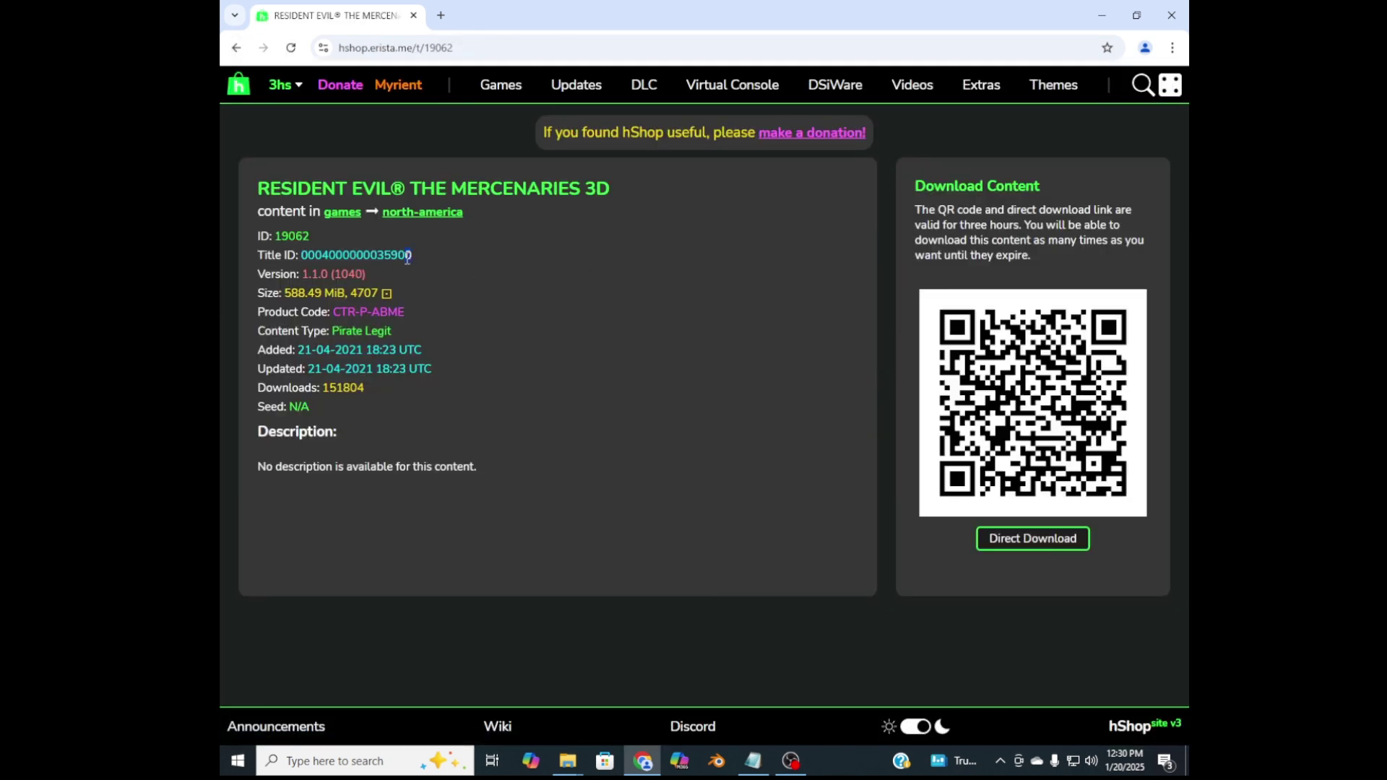
pyautogui.click(303, 255)
pyautogui.rightClick(318, 258)
pyautogui.click(343, 271)
pyautogui.moveTo(570, 760)
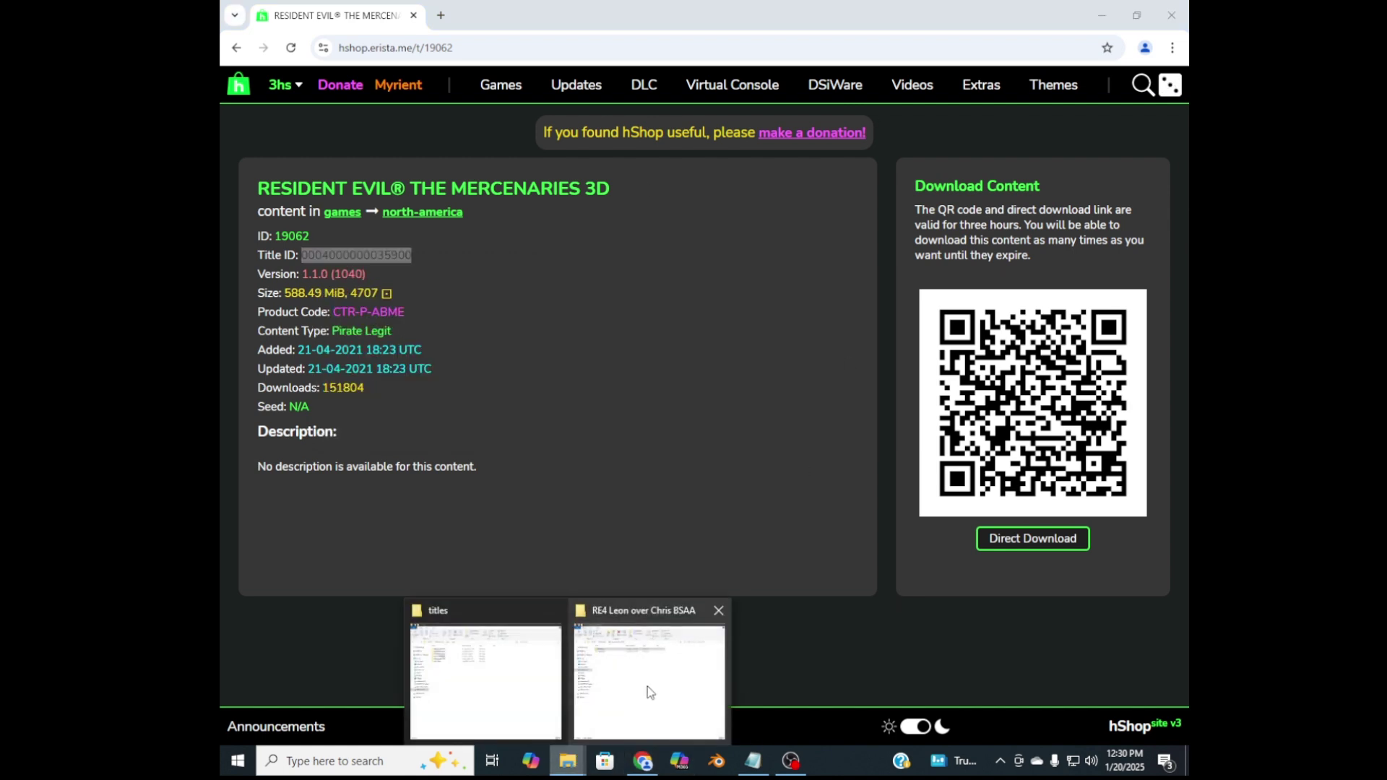
pyautogui.click(647, 686)
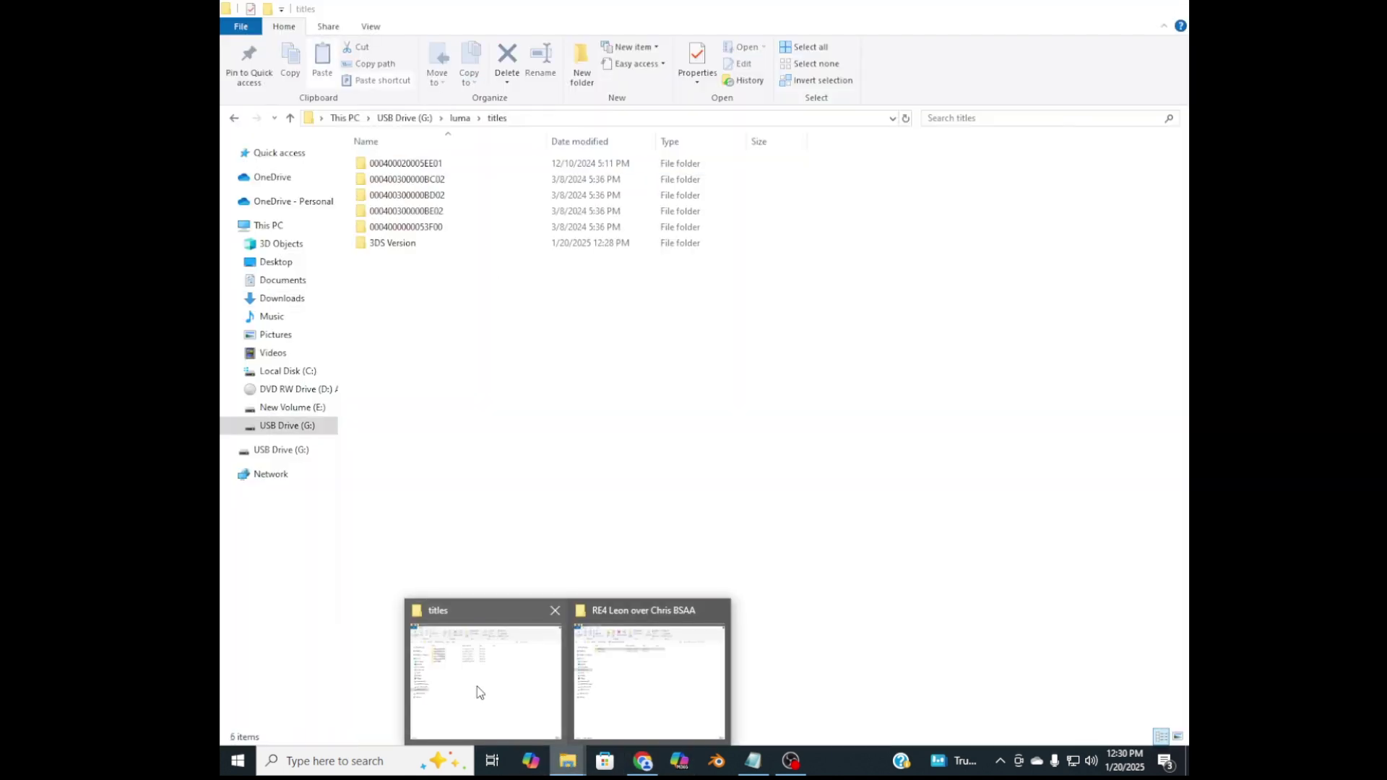
pyautogui.click(477, 687)
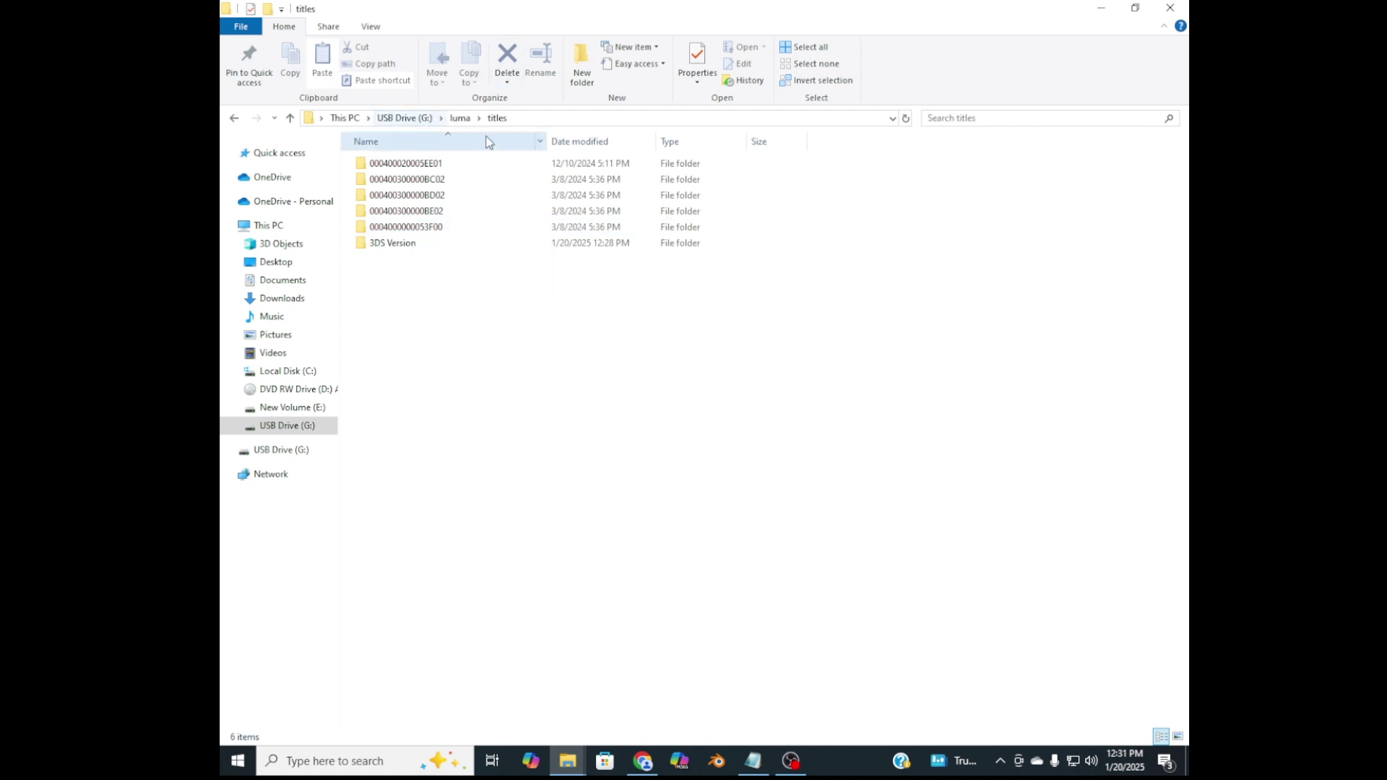
pyautogui.click(398, 247)
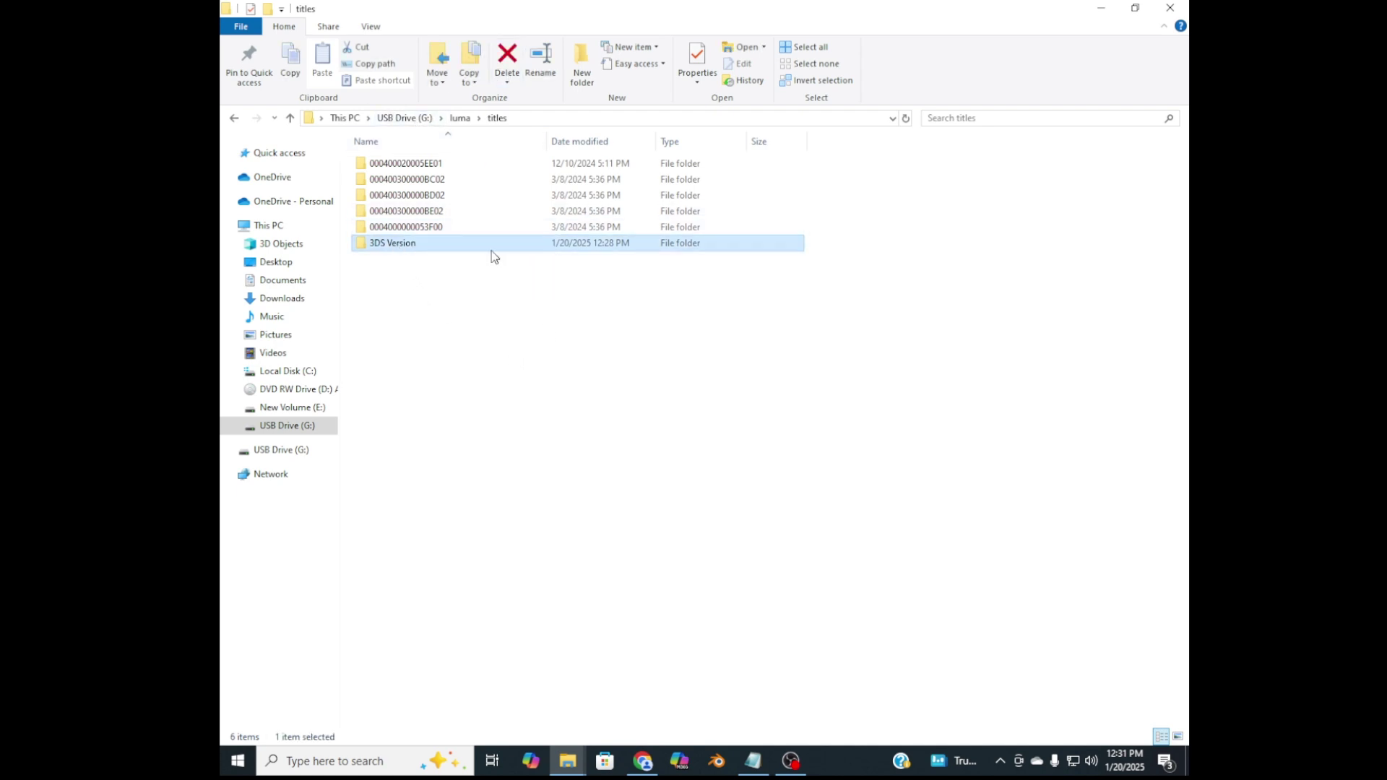
pyautogui.doubleClick(548, 244)
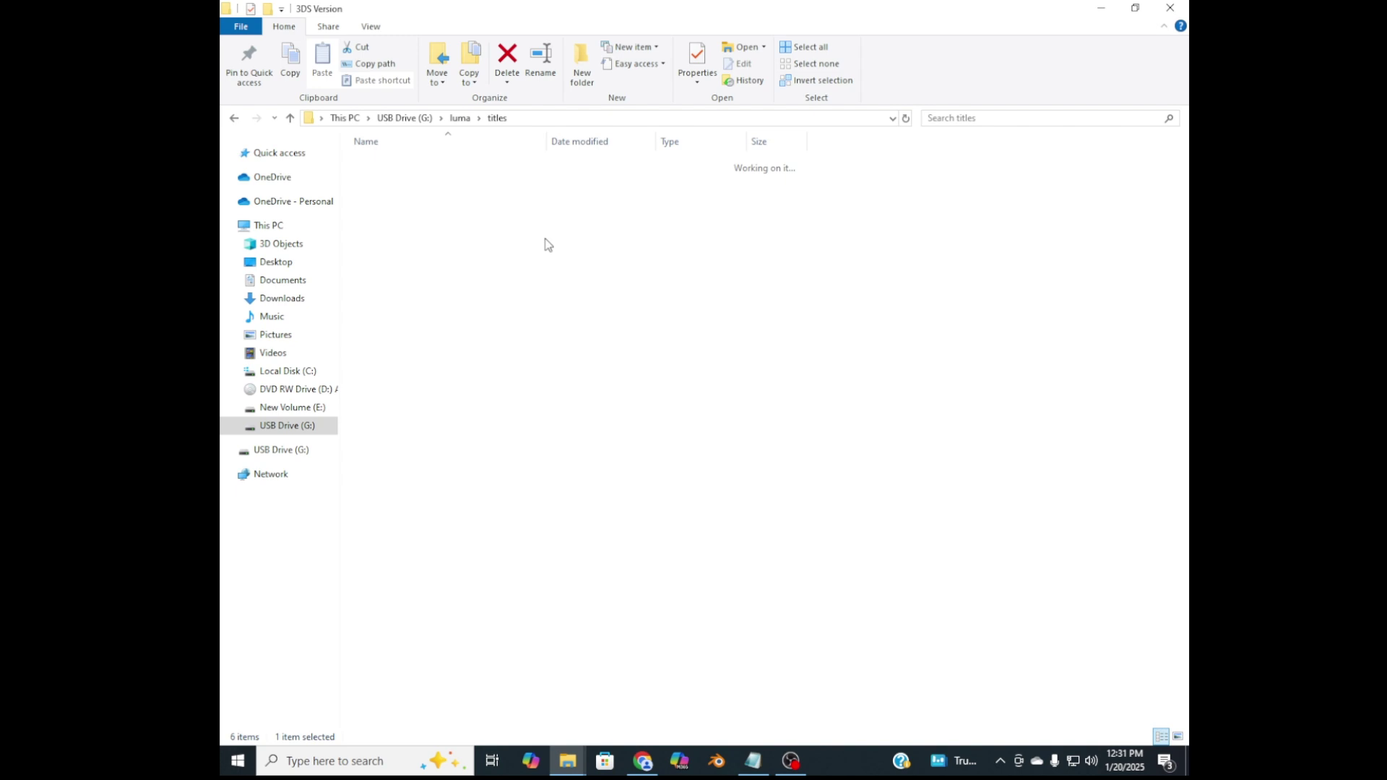
pyautogui.click(497, 119)
pyautogui.rightClick(402, 163)
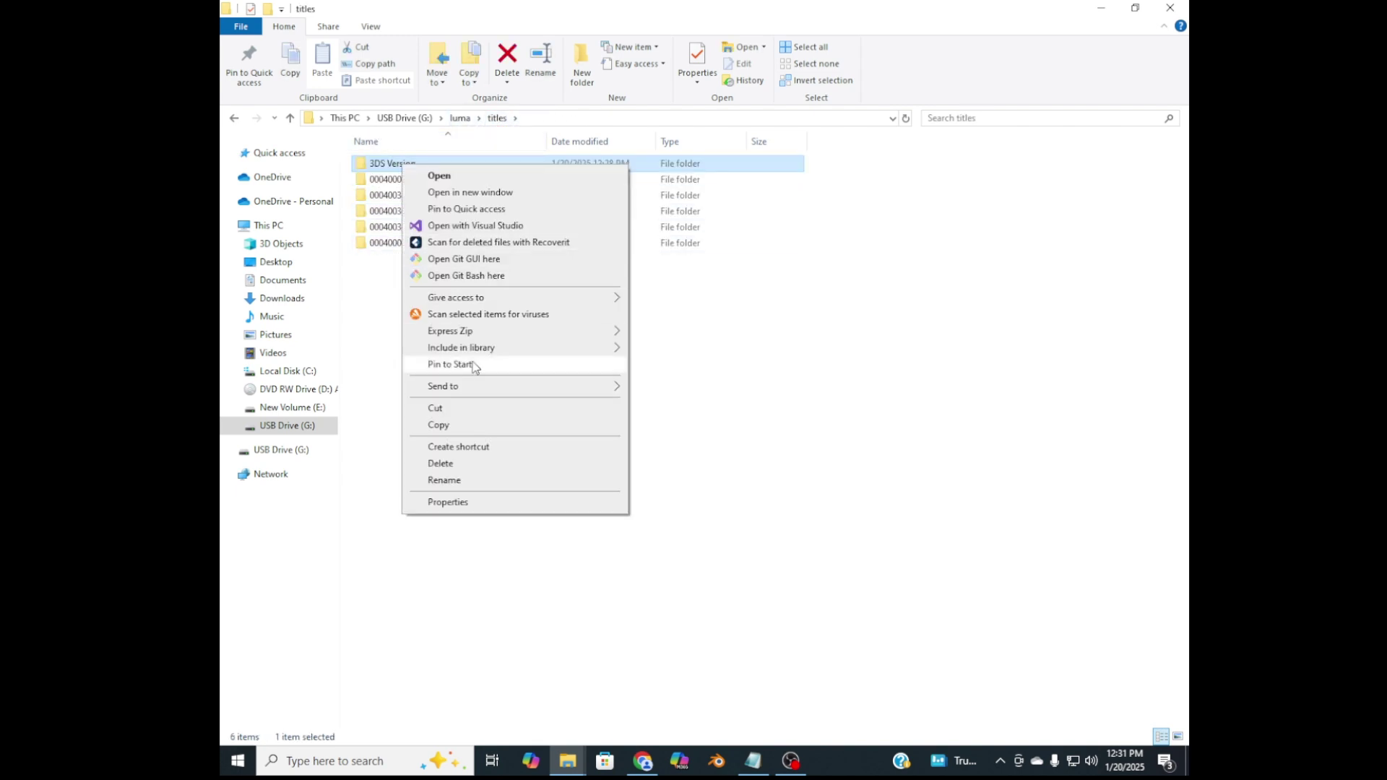
pyautogui.click(505, 480)
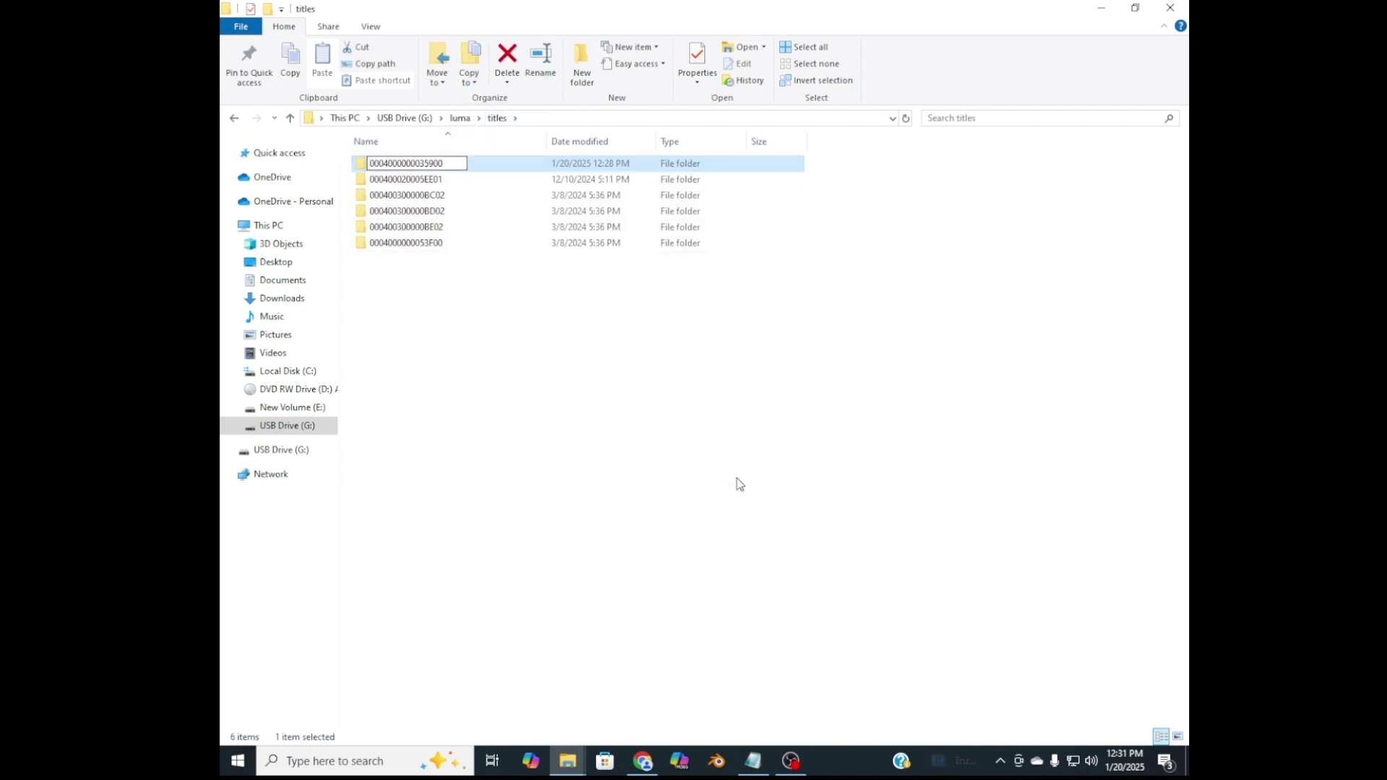
# Eject USB Drive (G:) from the navigation pane
pyautogui.click(268, 299)
pyautogui.rightClick(276, 432)
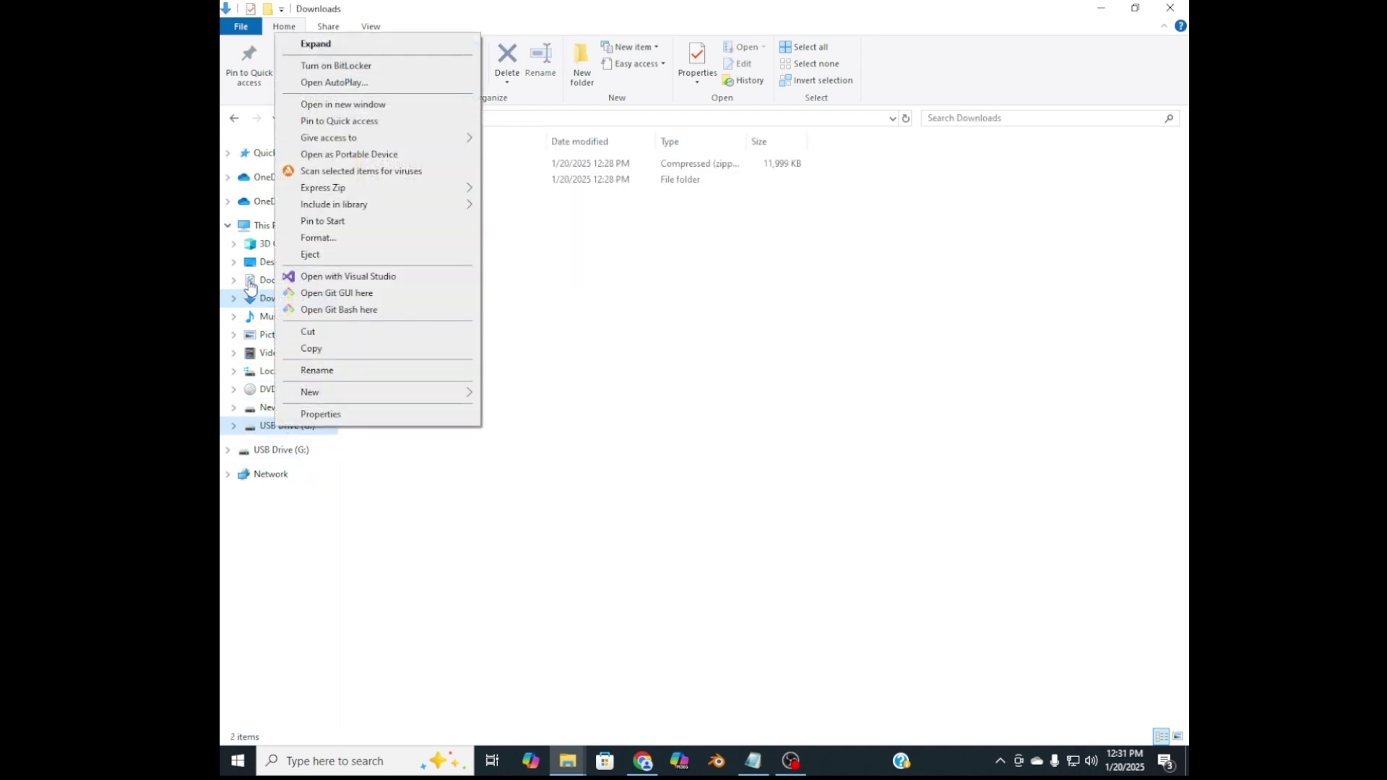
pyautogui.click(317, 256)
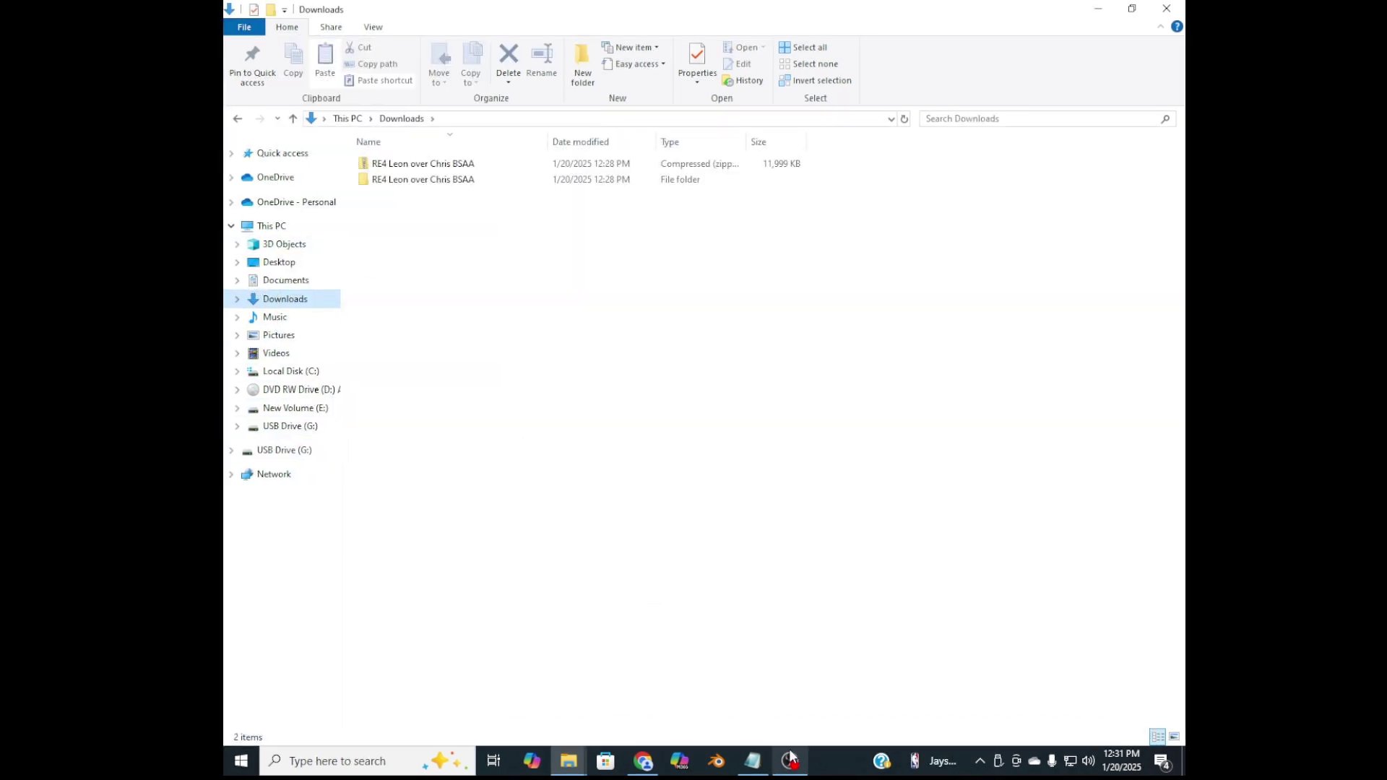